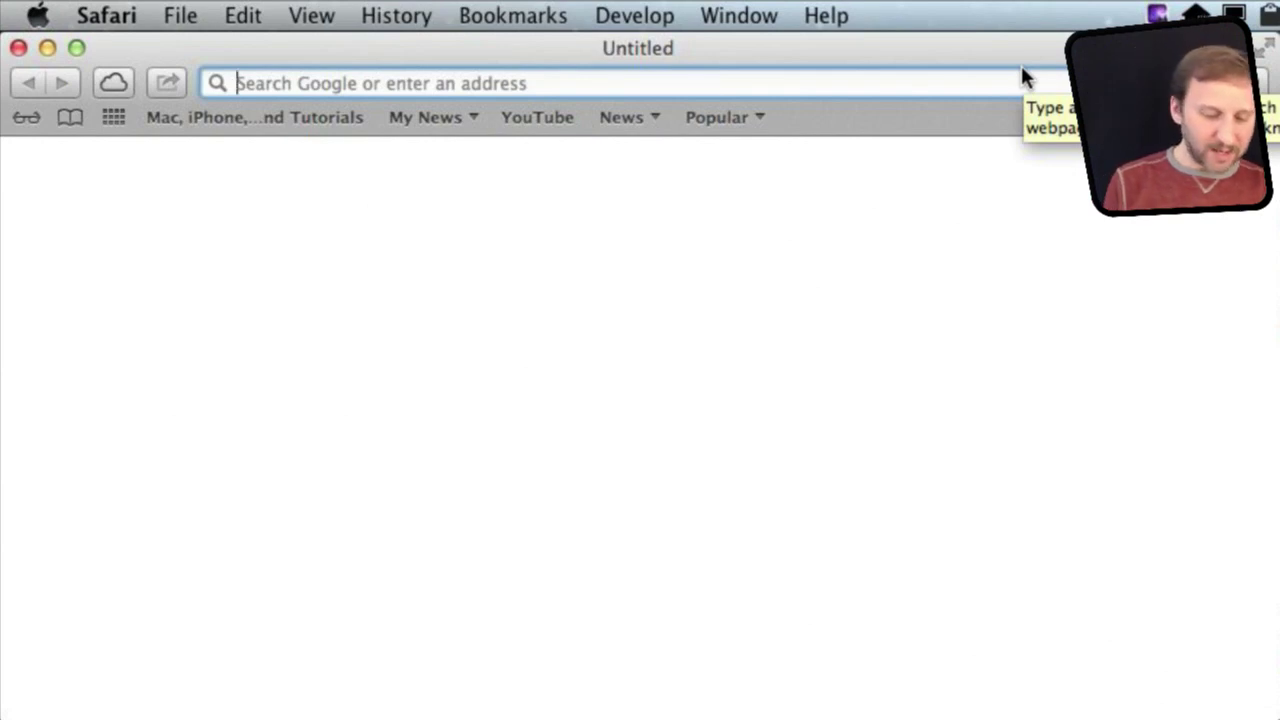
# Step: Search site:macmost.com keynote and scroll through the macmost.com Keynote results
pyautogui.write('site:ma')
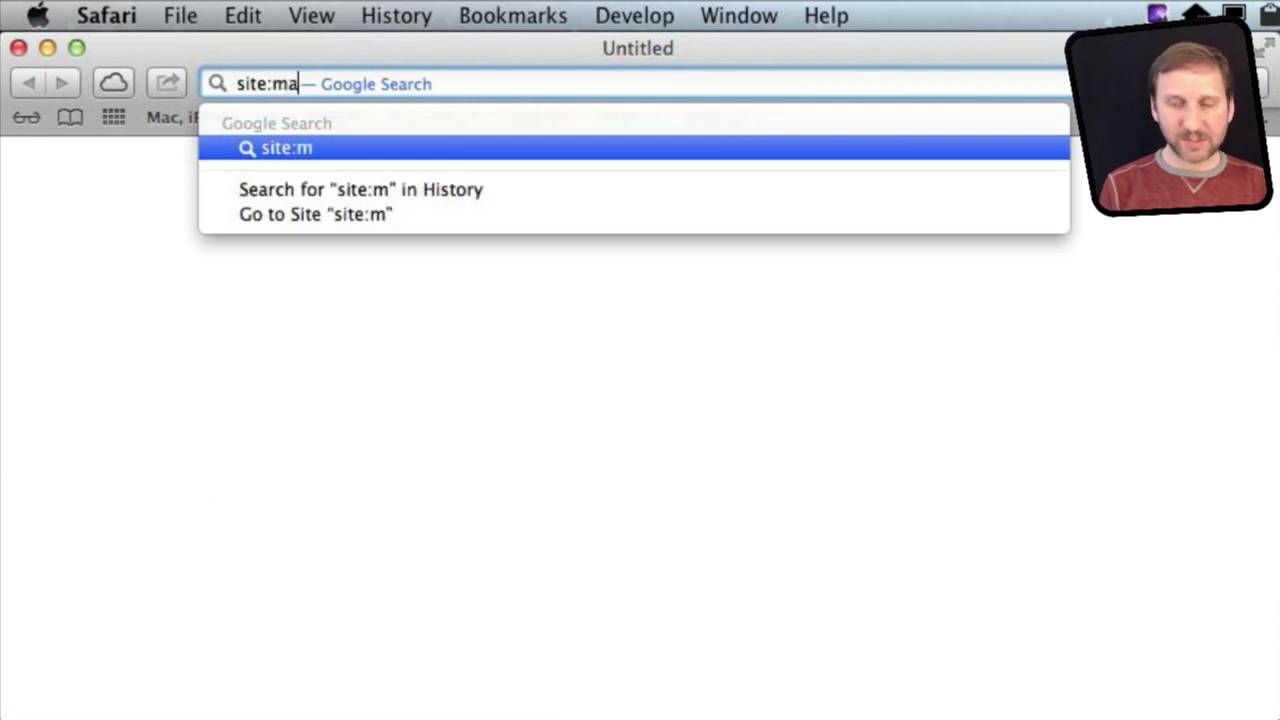
pyautogui.write('cmost.com')
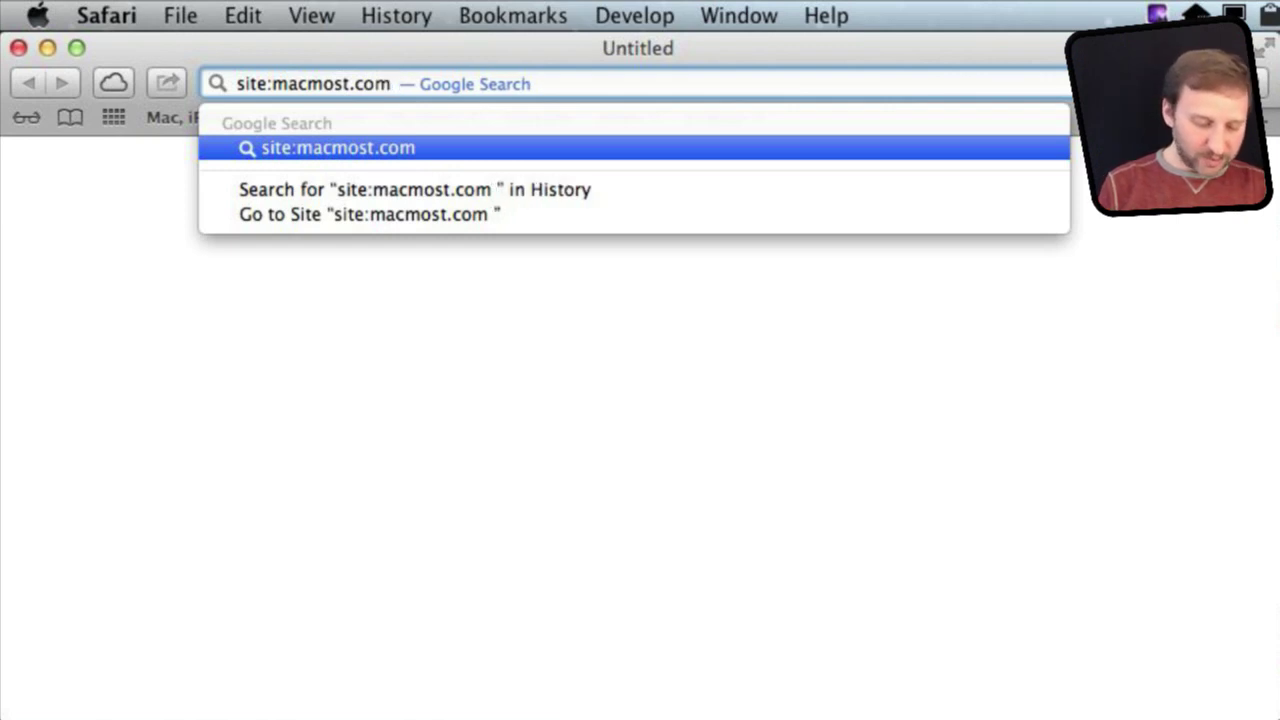
pyautogui.write(' keyn')
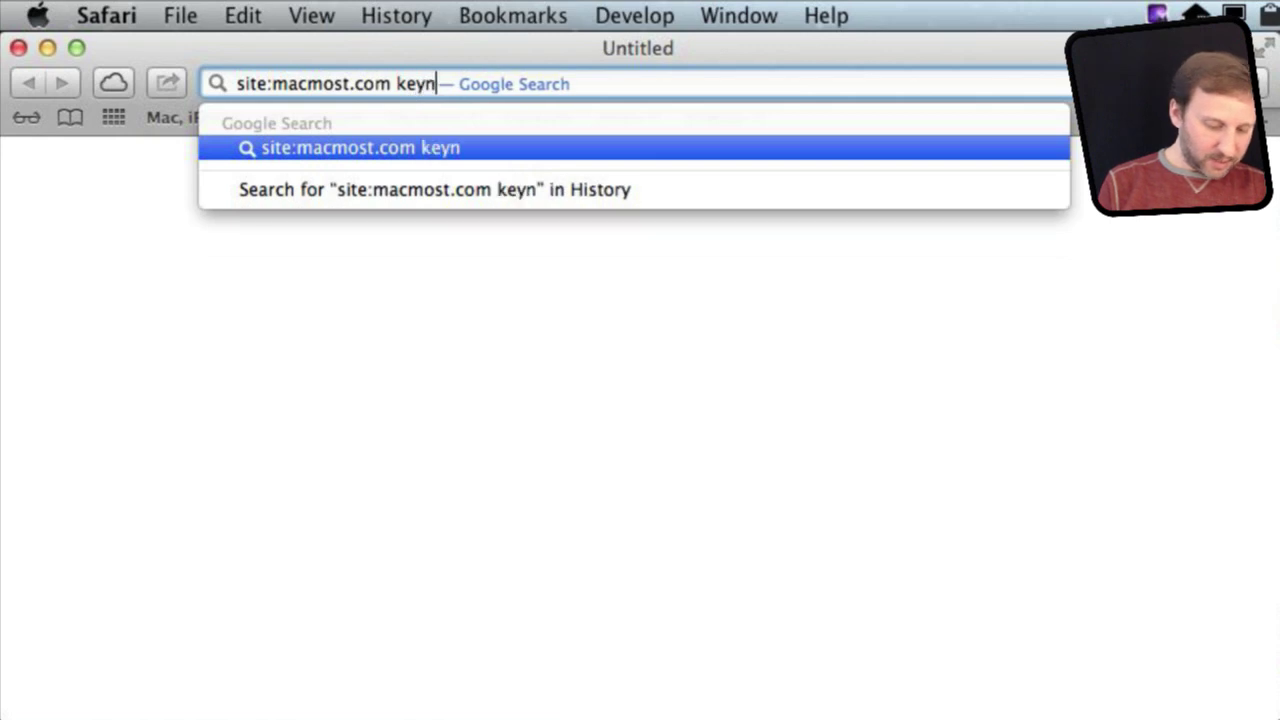
pyautogui.write('ote')
pyautogui.press('Return')
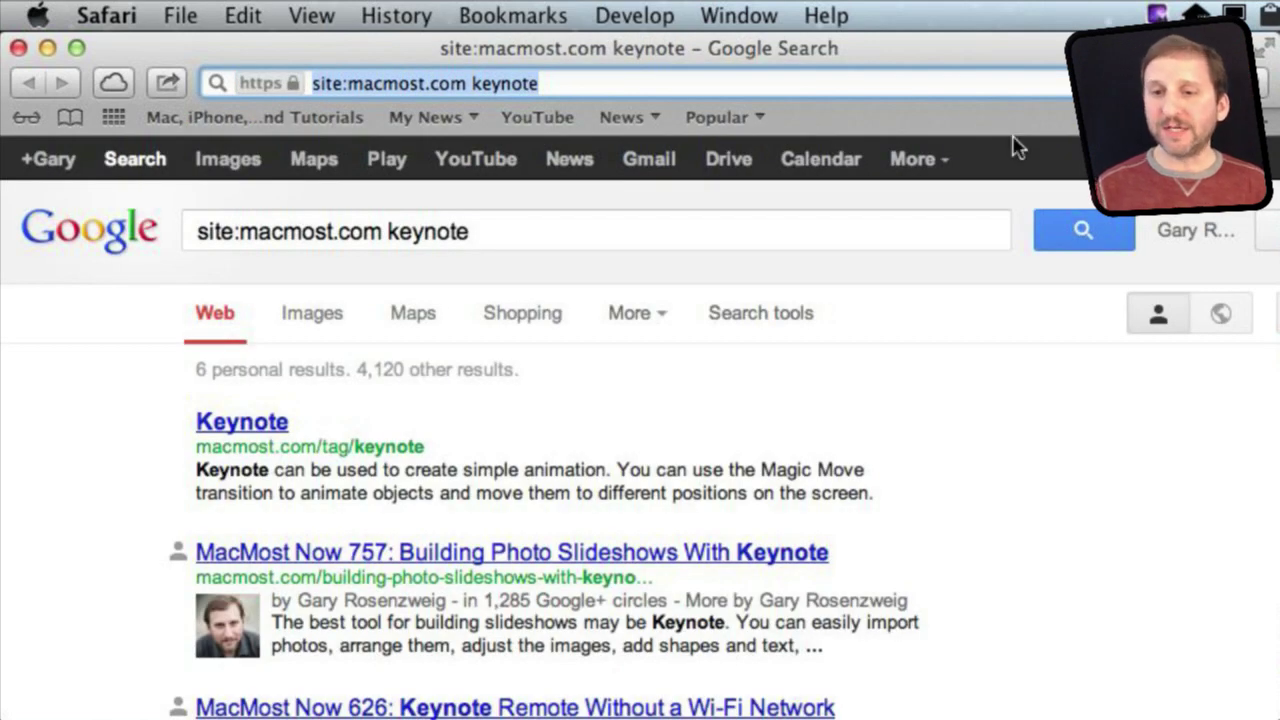
pyautogui.scroll(-5, 561, 432)
pyautogui.scroll(-4, 561, 433)
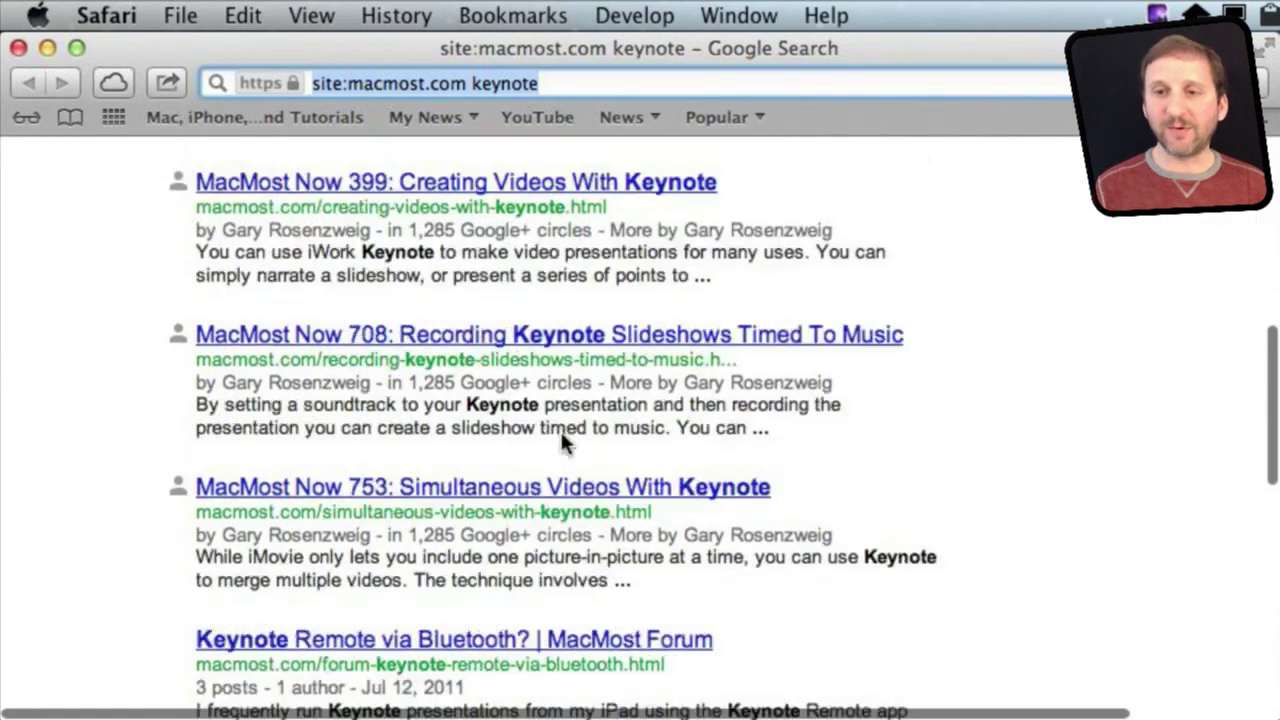
pyautogui.scroll(7, 561, 431)
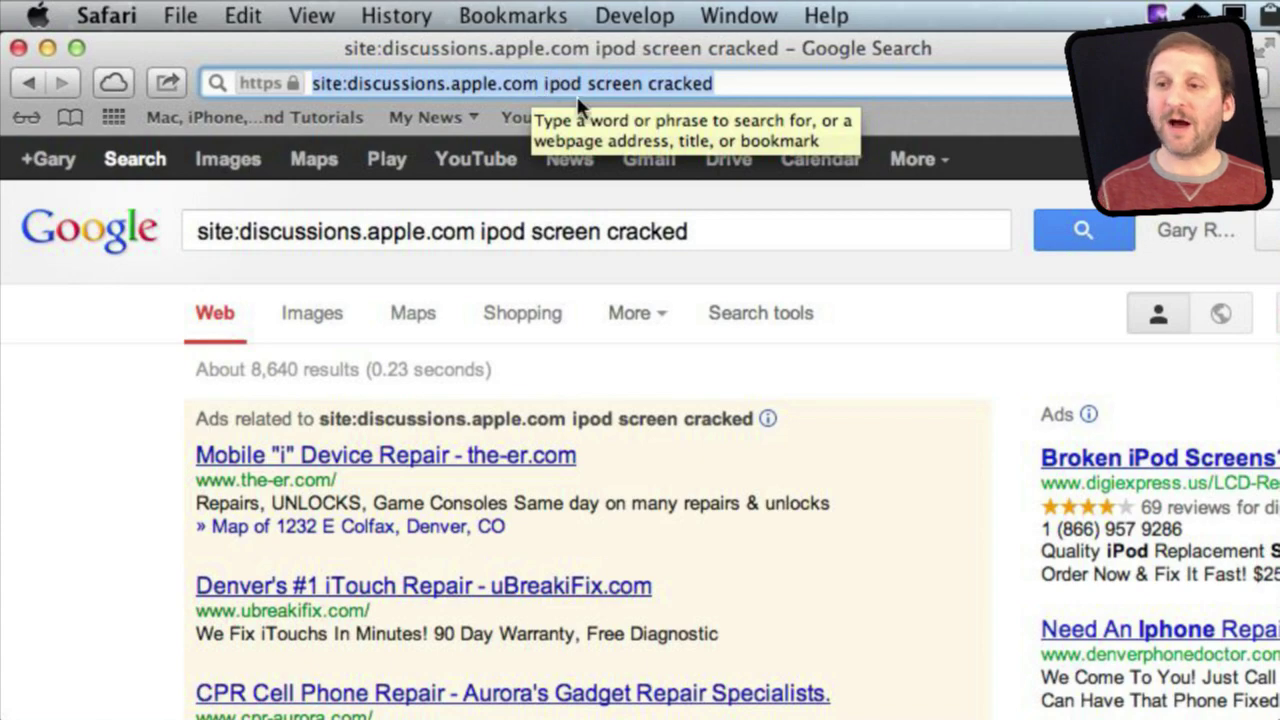
pyautogui.click(114, 591)
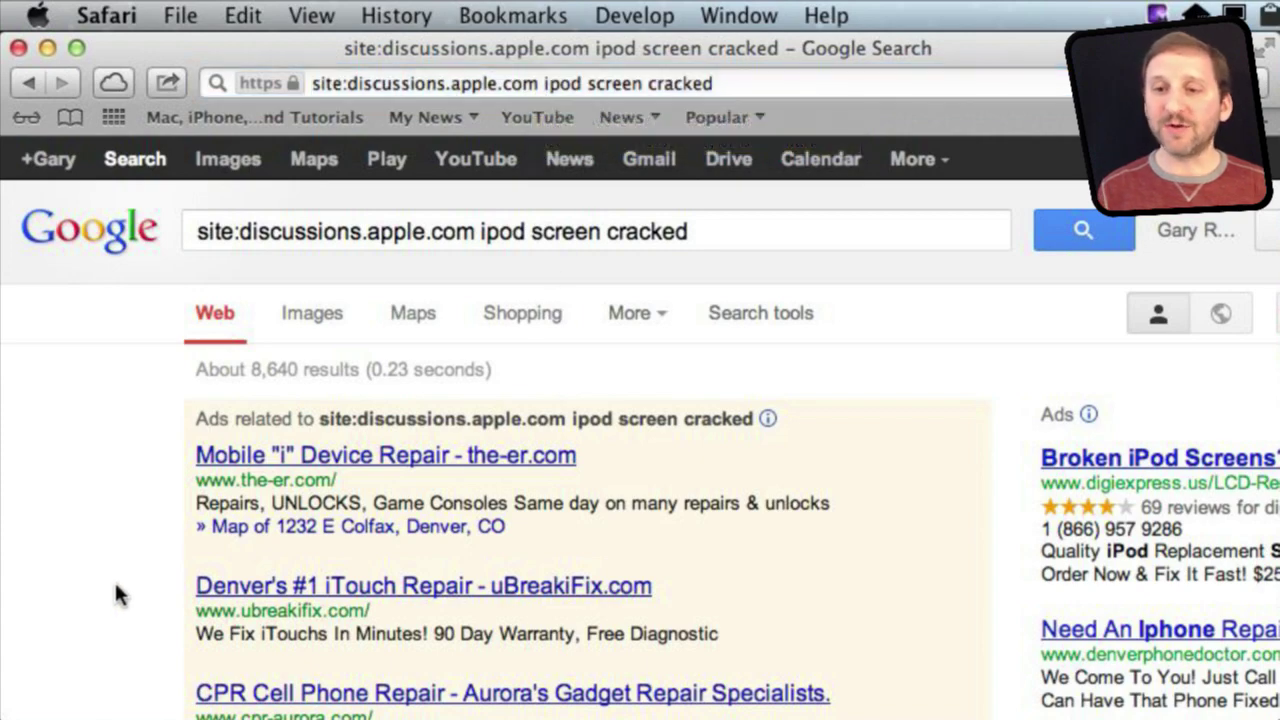
pyautogui.scroll(-5, 117, 594)
pyautogui.scroll(-5, 116, 594)
pyautogui.scroll(-3, 116, 594)
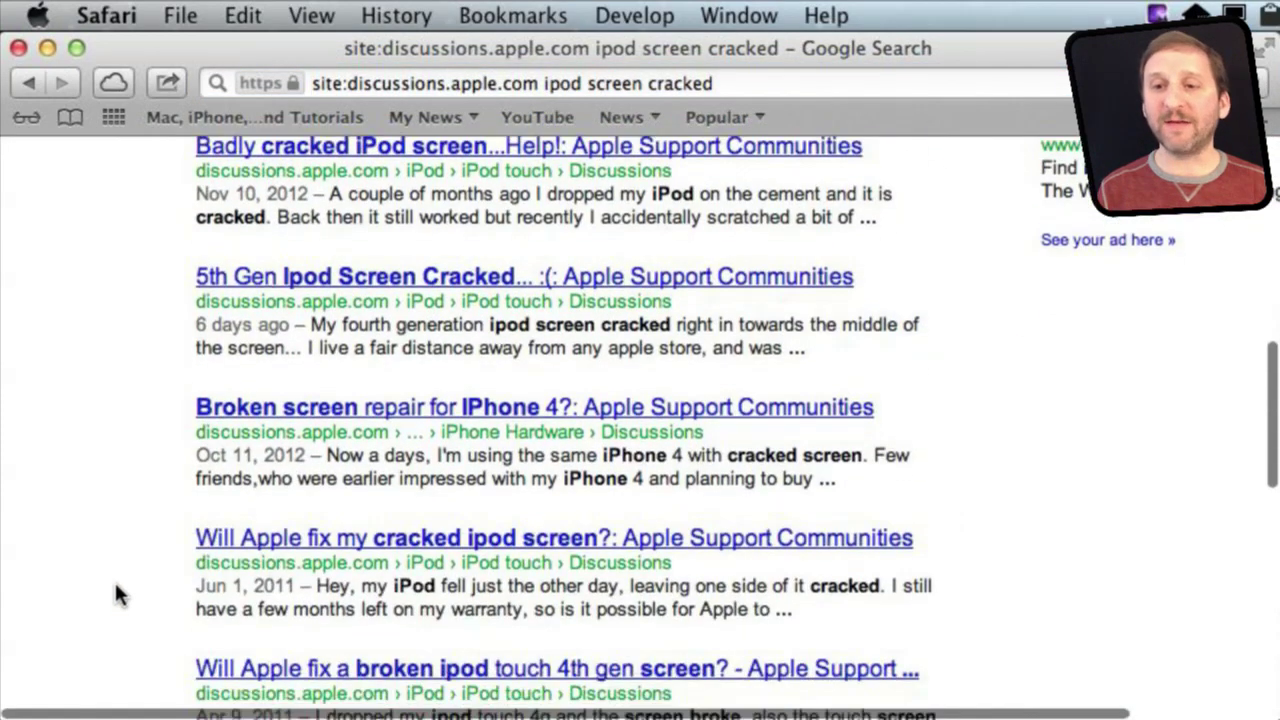
pyautogui.scroll(-3, 116, 594)
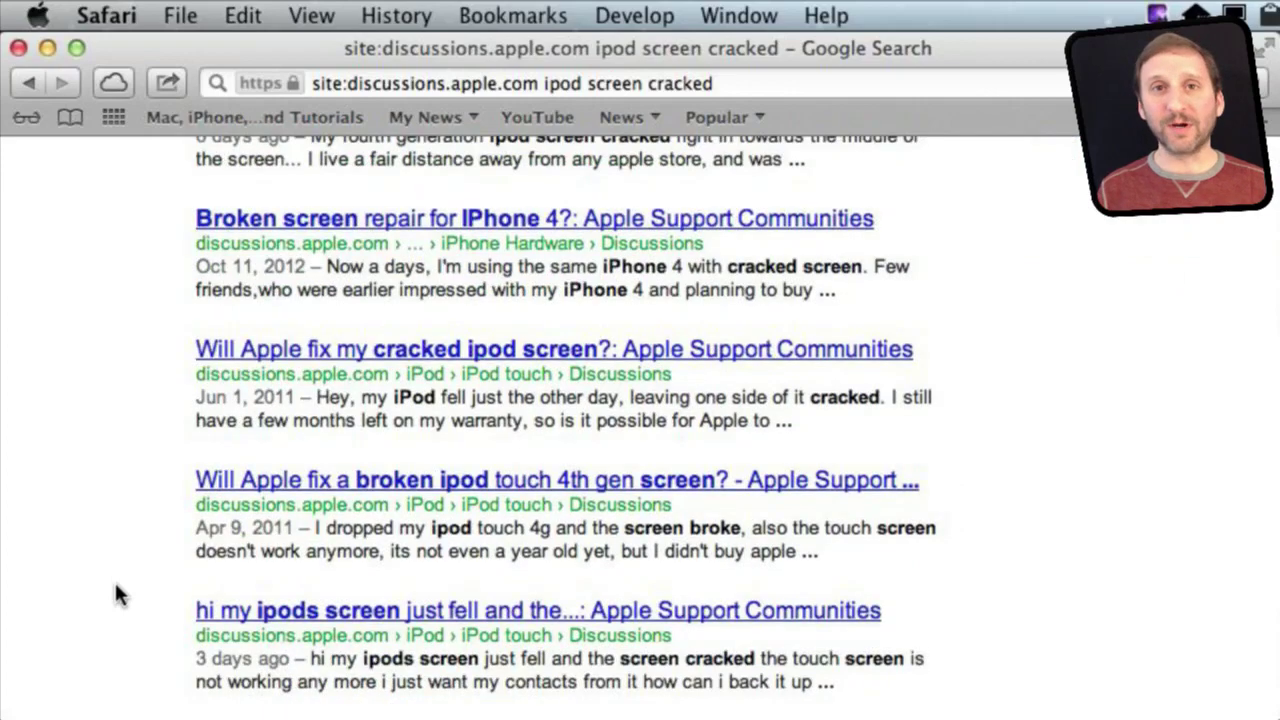
pyautogui.scroll(-6, 116, 594)
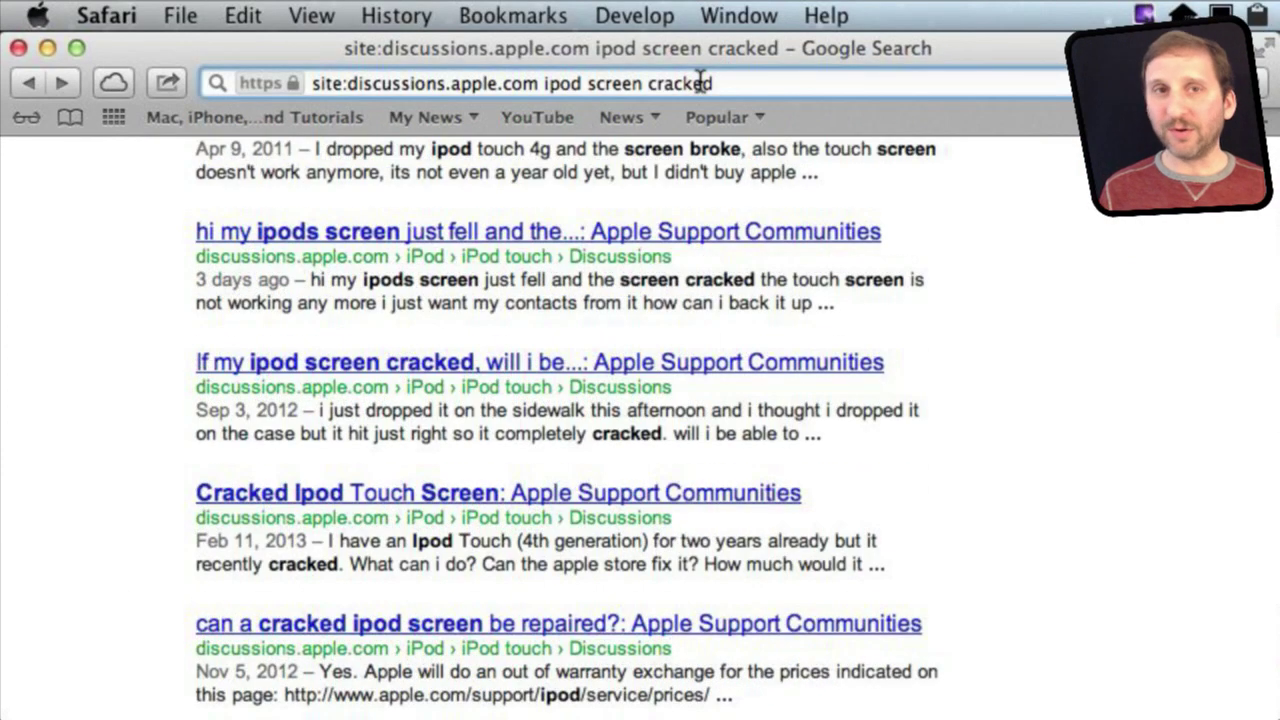
pyautogui.click(701, 82)
pyautogui.write('si')
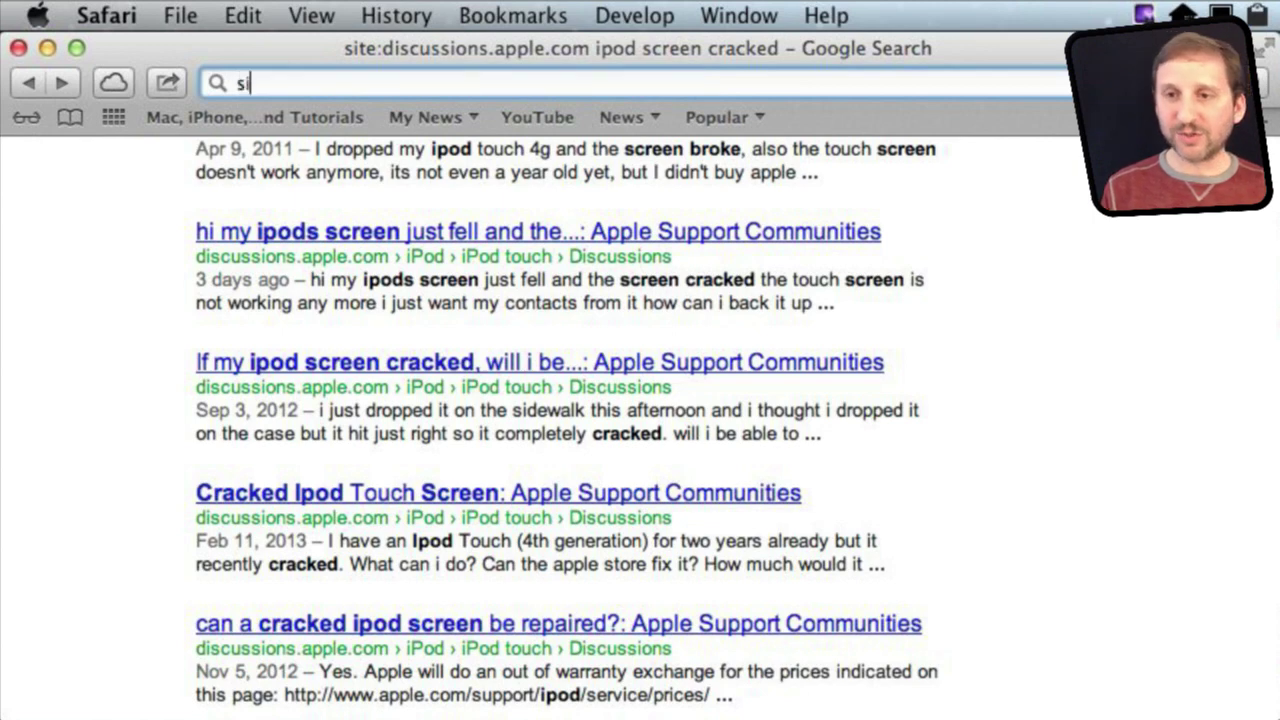
pyautogui.write('te:')
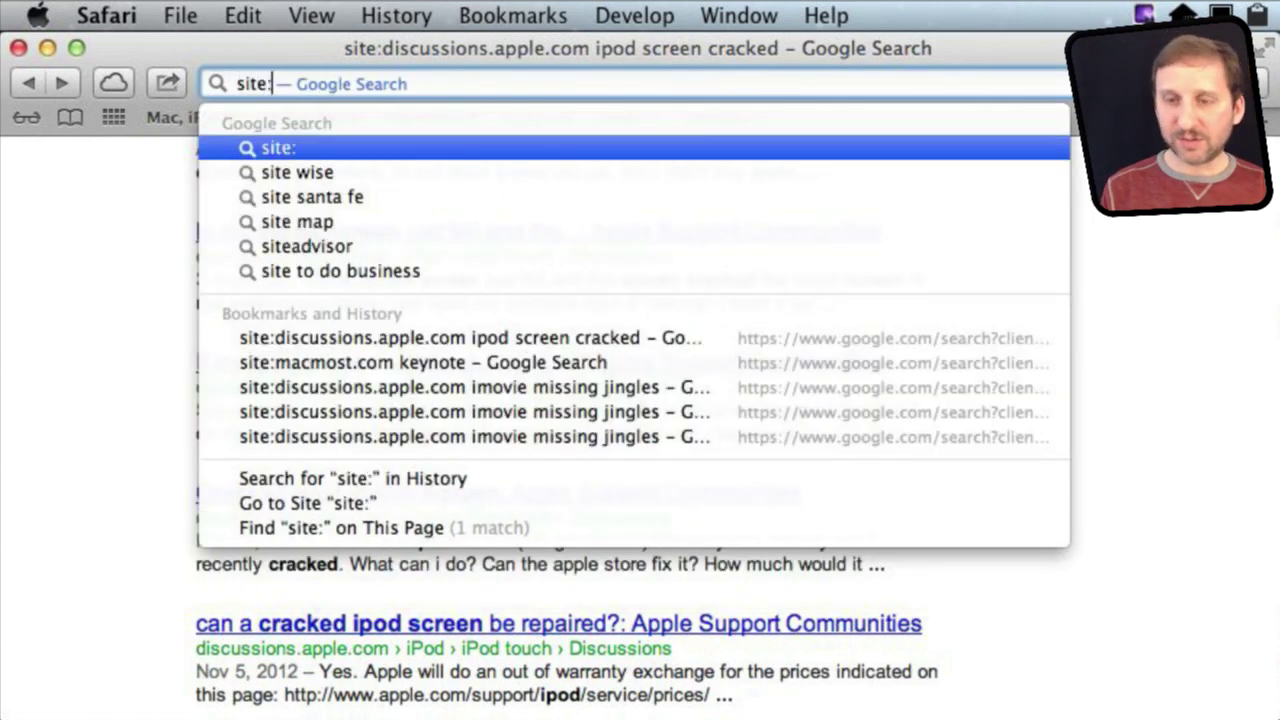
pyautogui.write('.g')
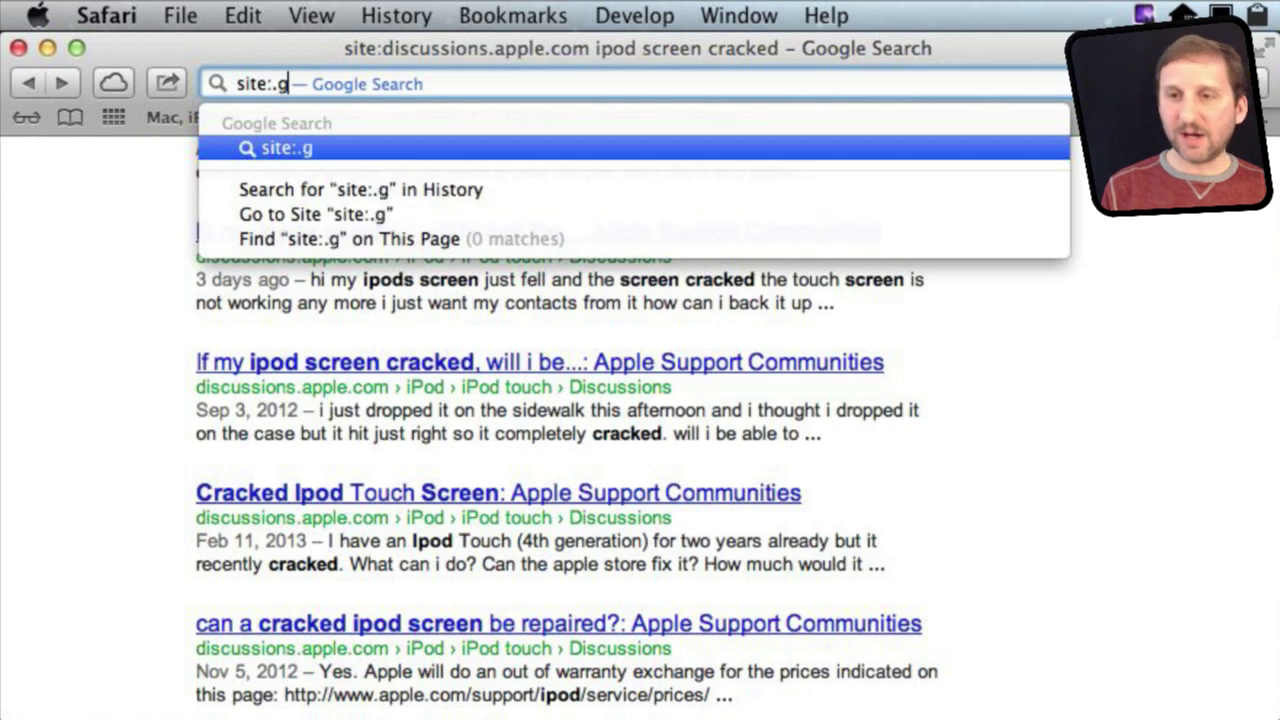
pyautogui.write('ov')
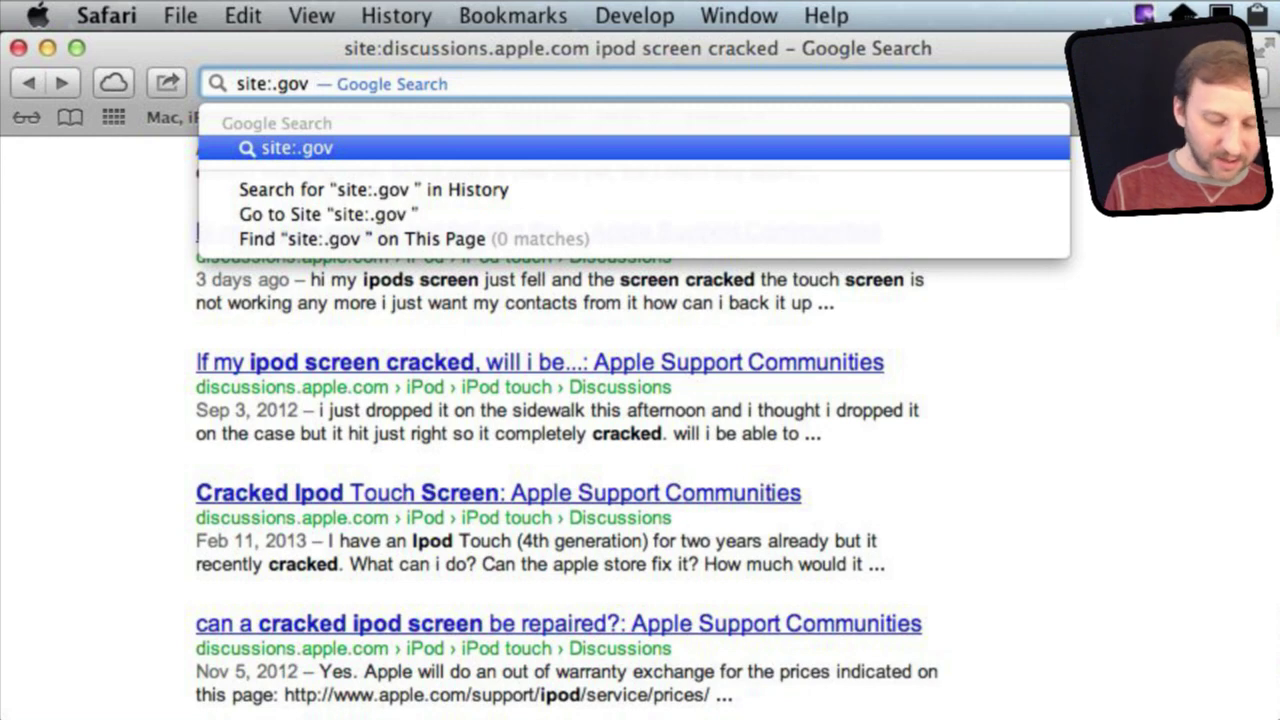
pyautogui.write(' w-9')
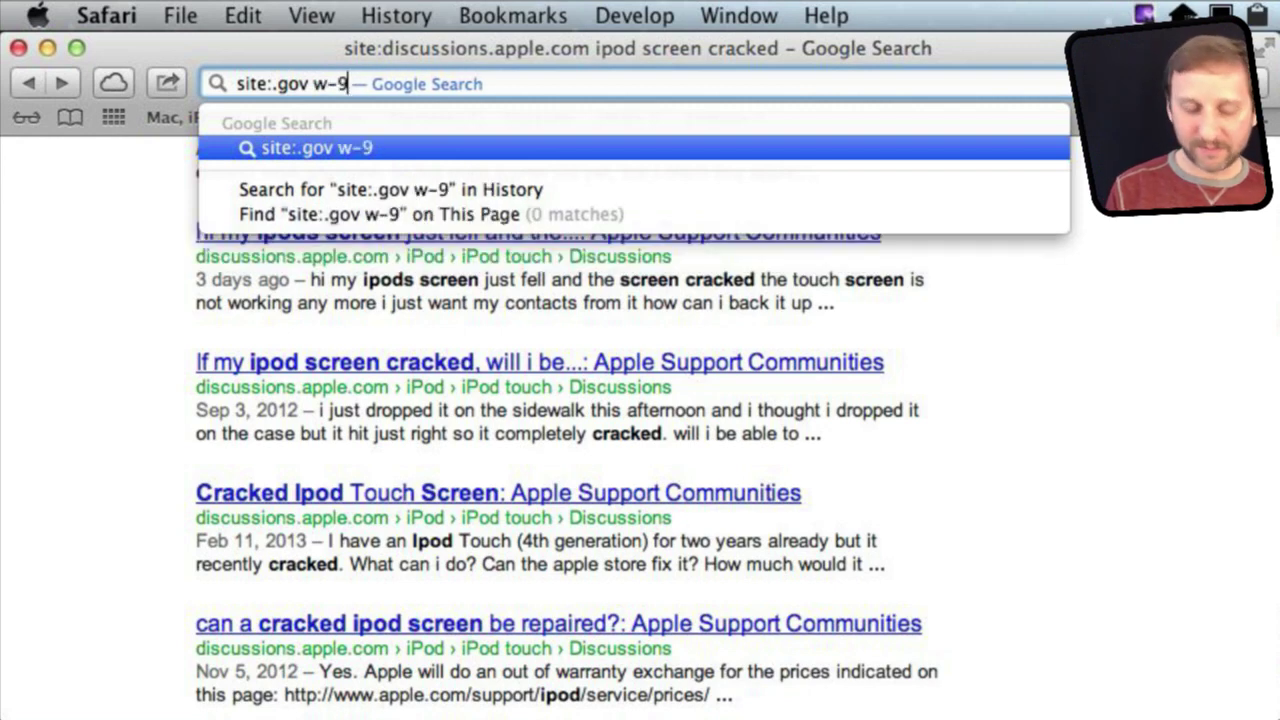
pyautogui.write(' form')
pyautogui.press('Return')
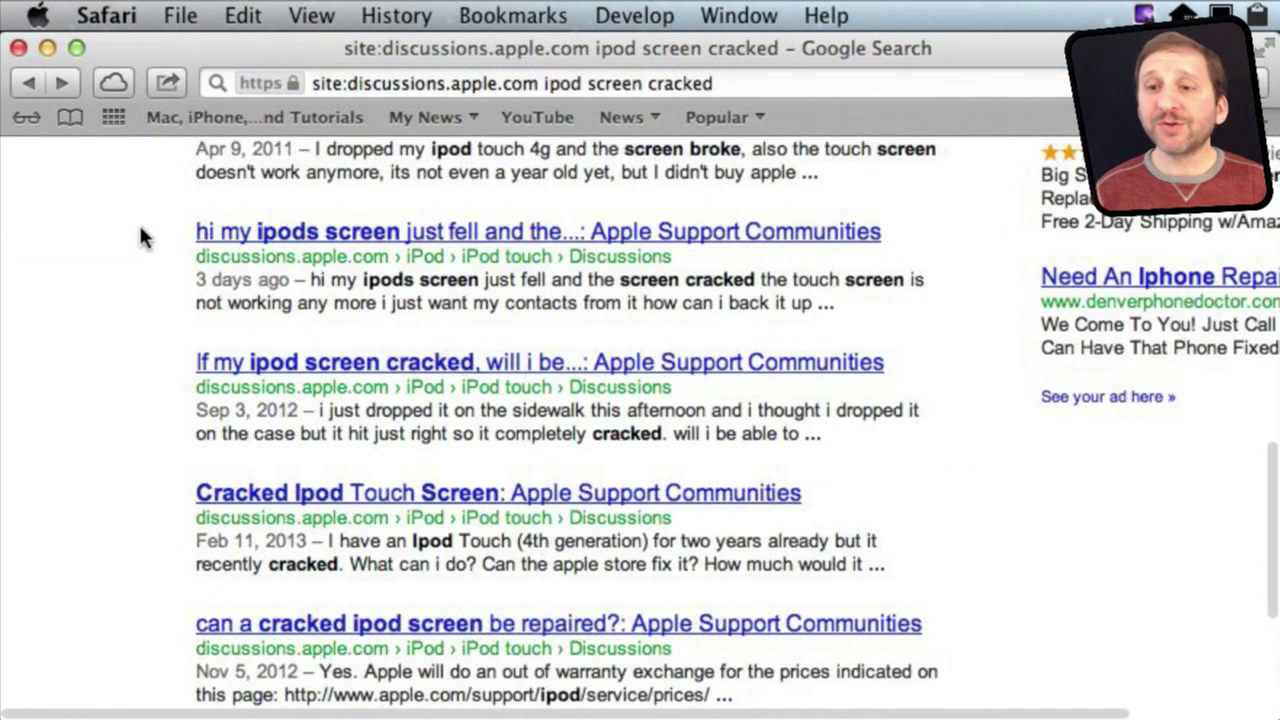
pyautogui.click(458, 95)
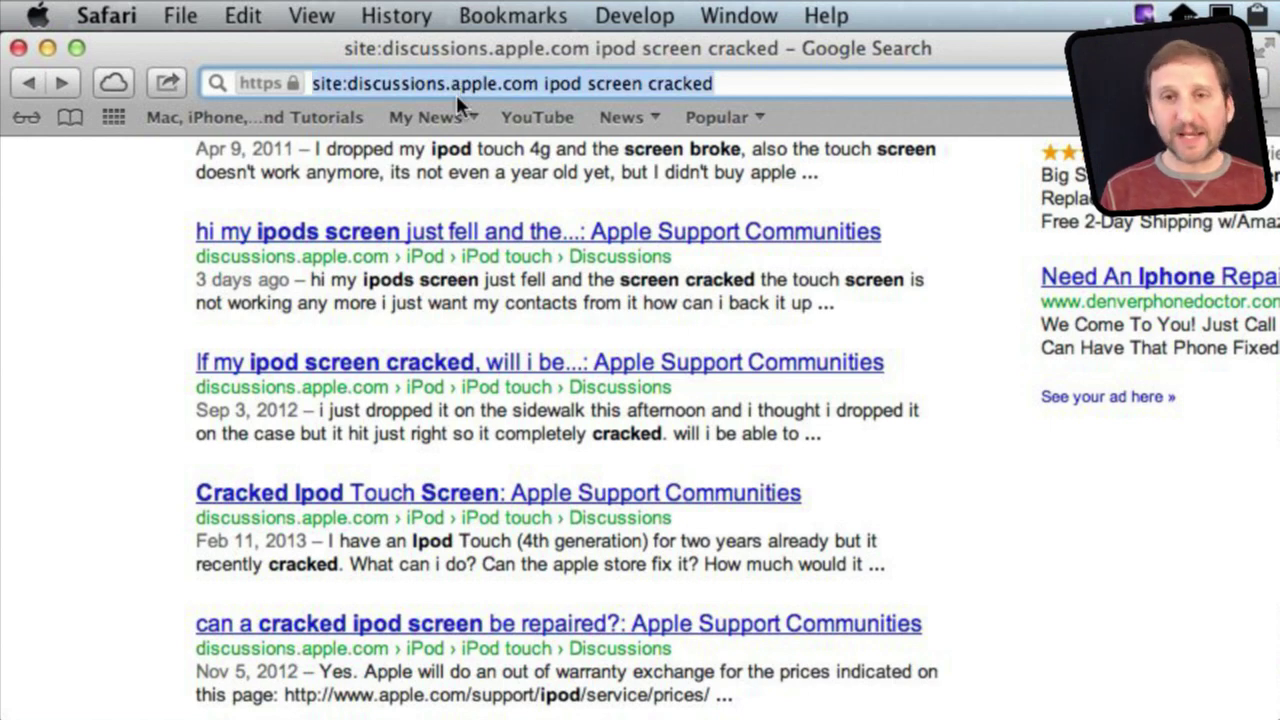
# Step: Search the exact phrase "mac mini", then add prices to the query
pyautogui.write('"mac ')
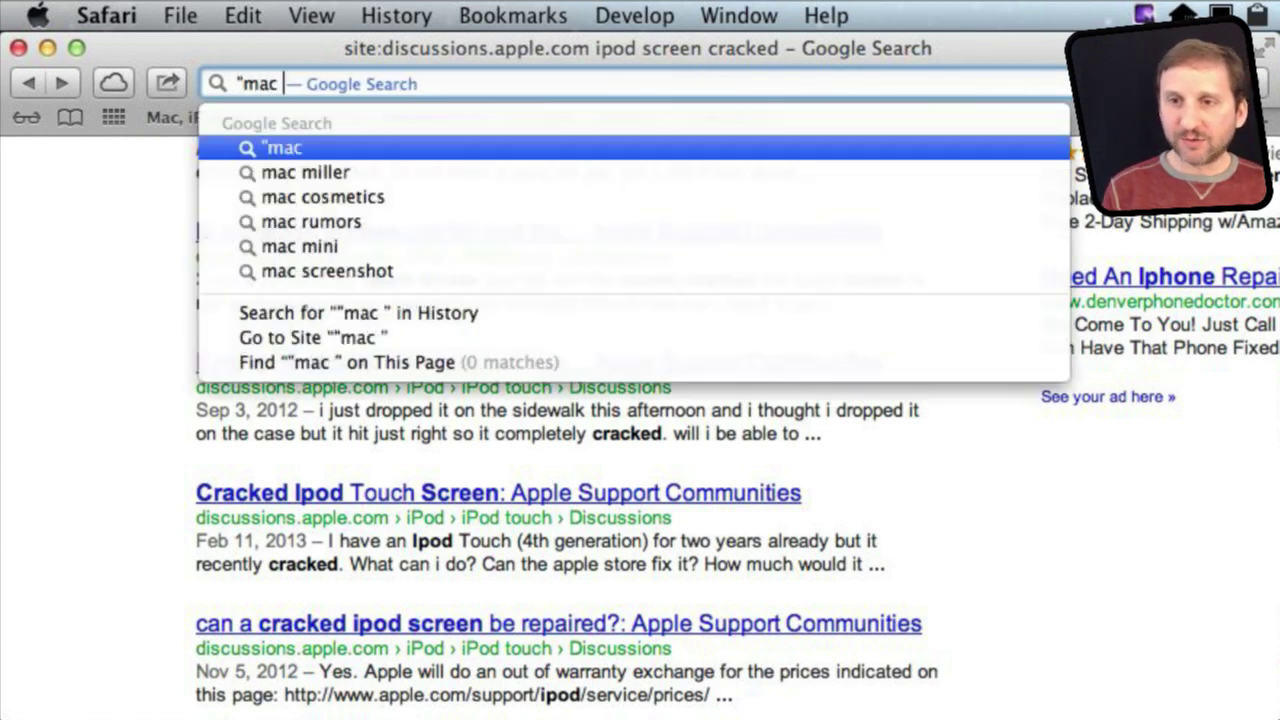
pyautogui.write('mini"')
pyautogui.press('Return')
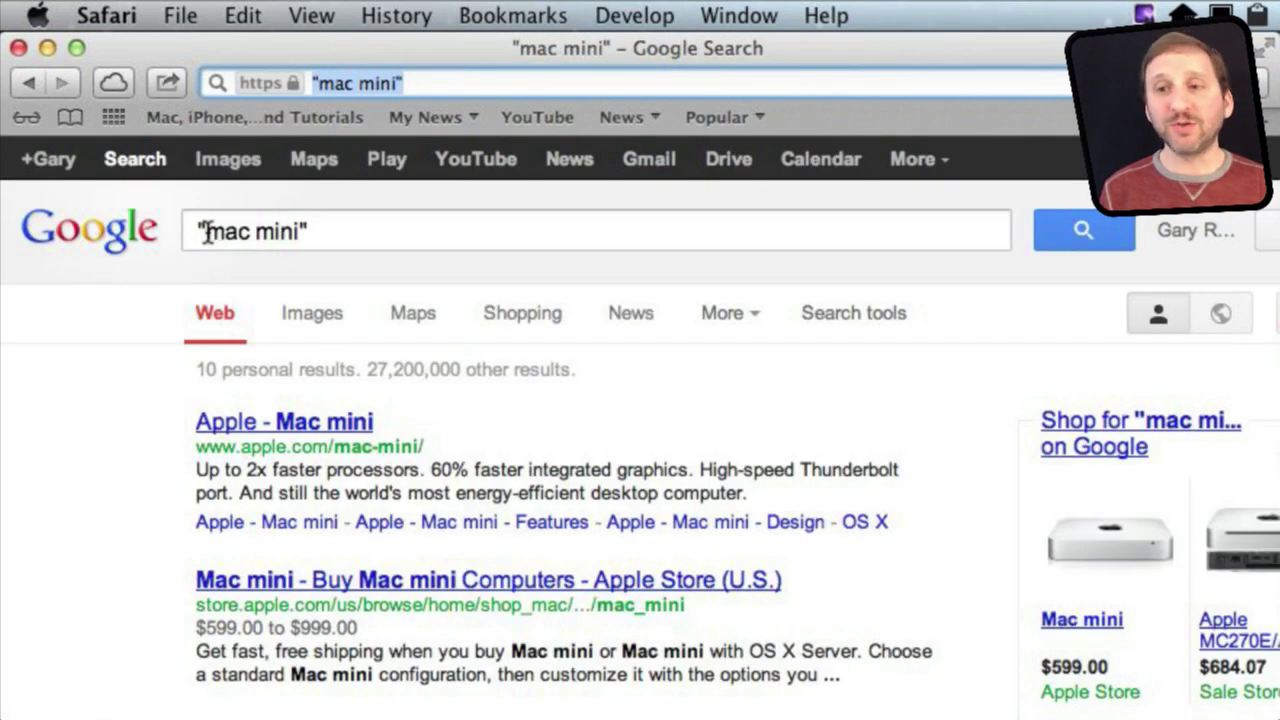
pyautogui.click(378, 238)
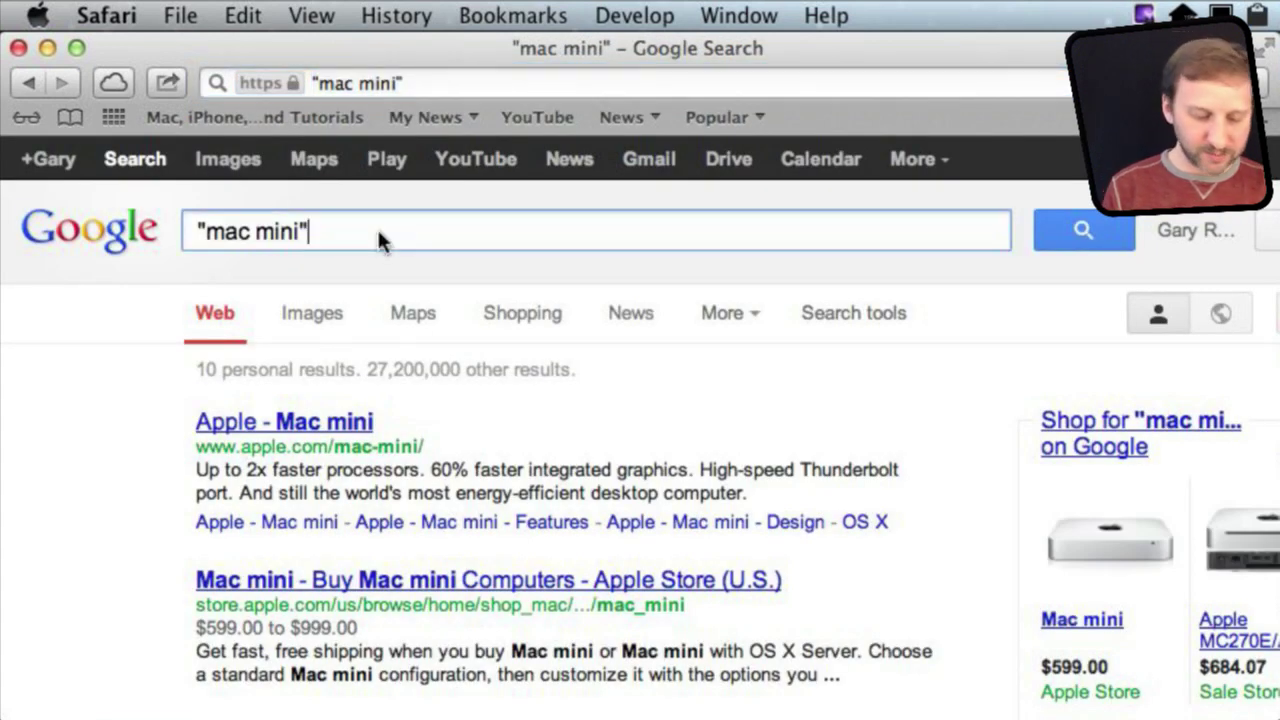
pyautogui.write('pric')
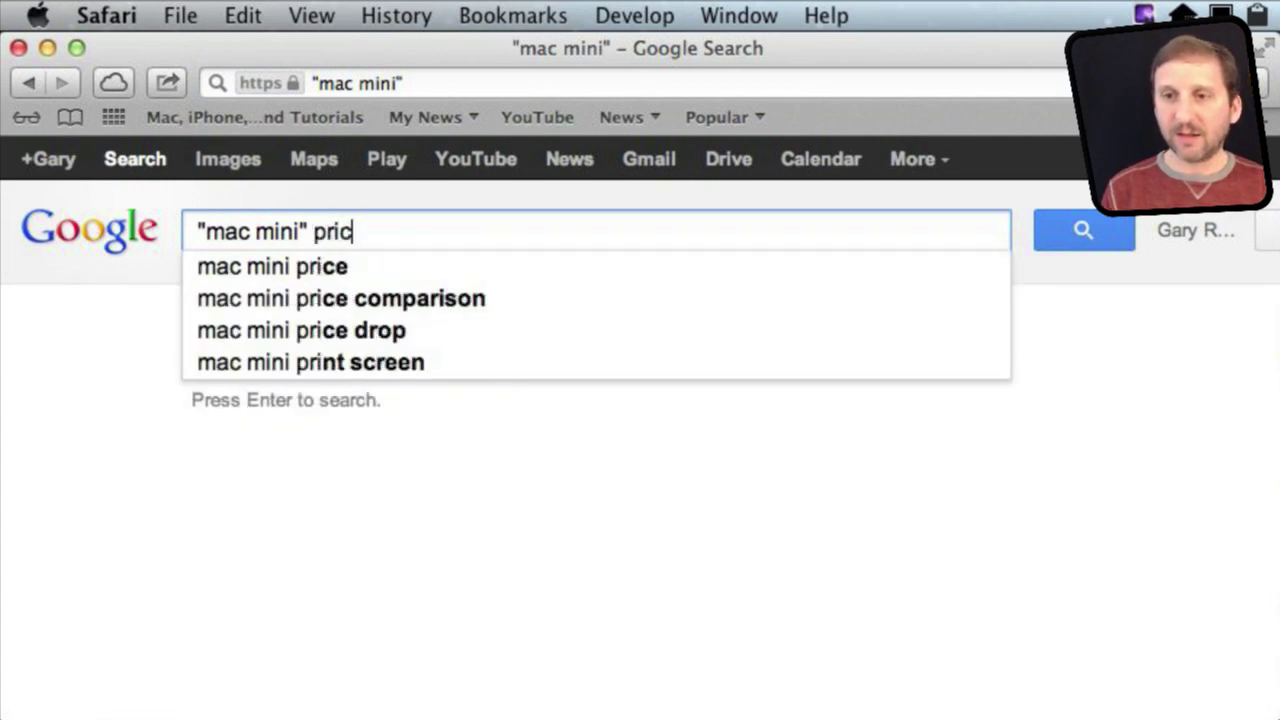
pyautogui.write('es')
pyautogui.press('Return')
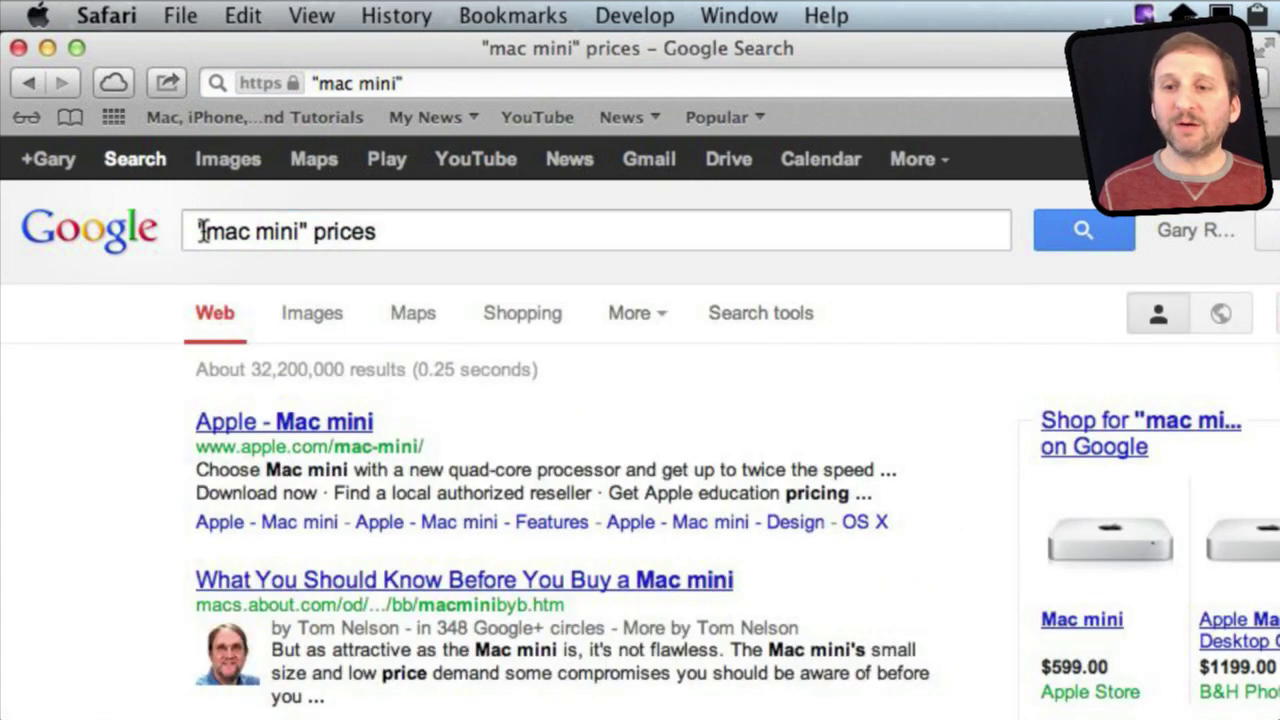
# Step: Copy the quoted words mac mini and start a new address-bar query with mac
pyautogui.click(234, 233)
pyautogui.moveTo(234, 233); pyautogui.dragTo(277, 233)
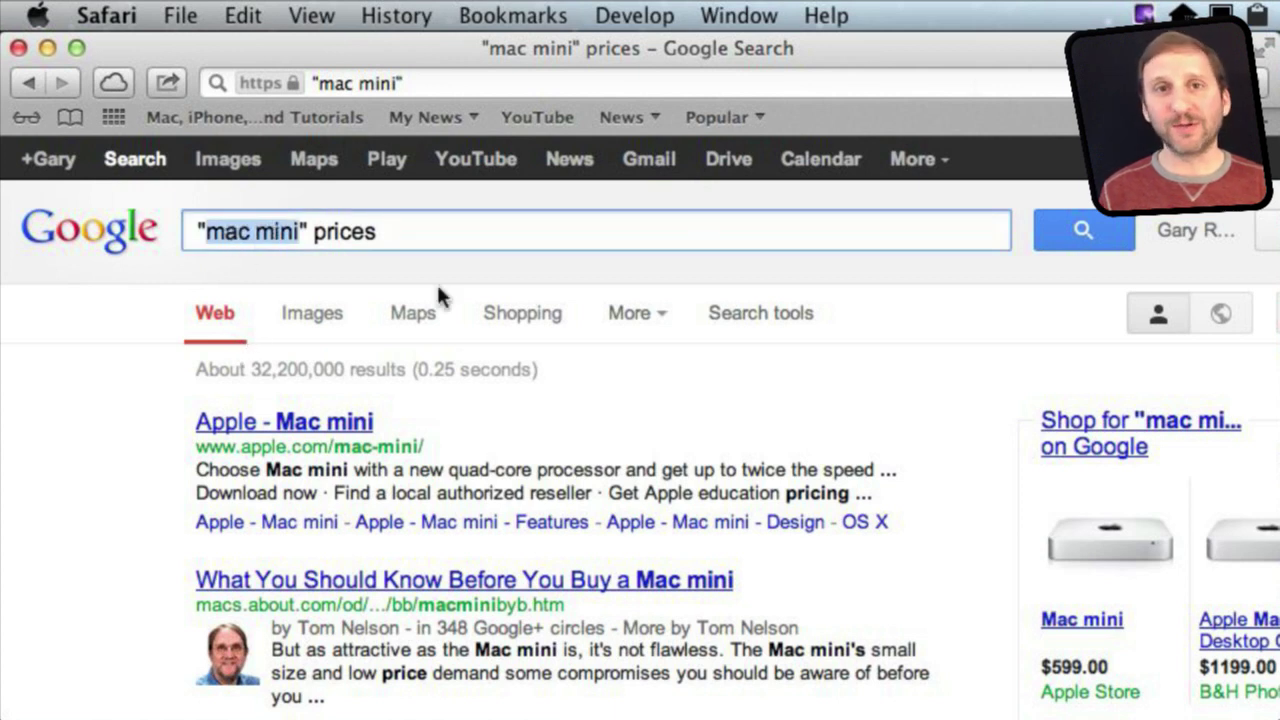
pyautogui.click(973, 82)
pyautogui.press('super+c')
pyautogui.write('mac')
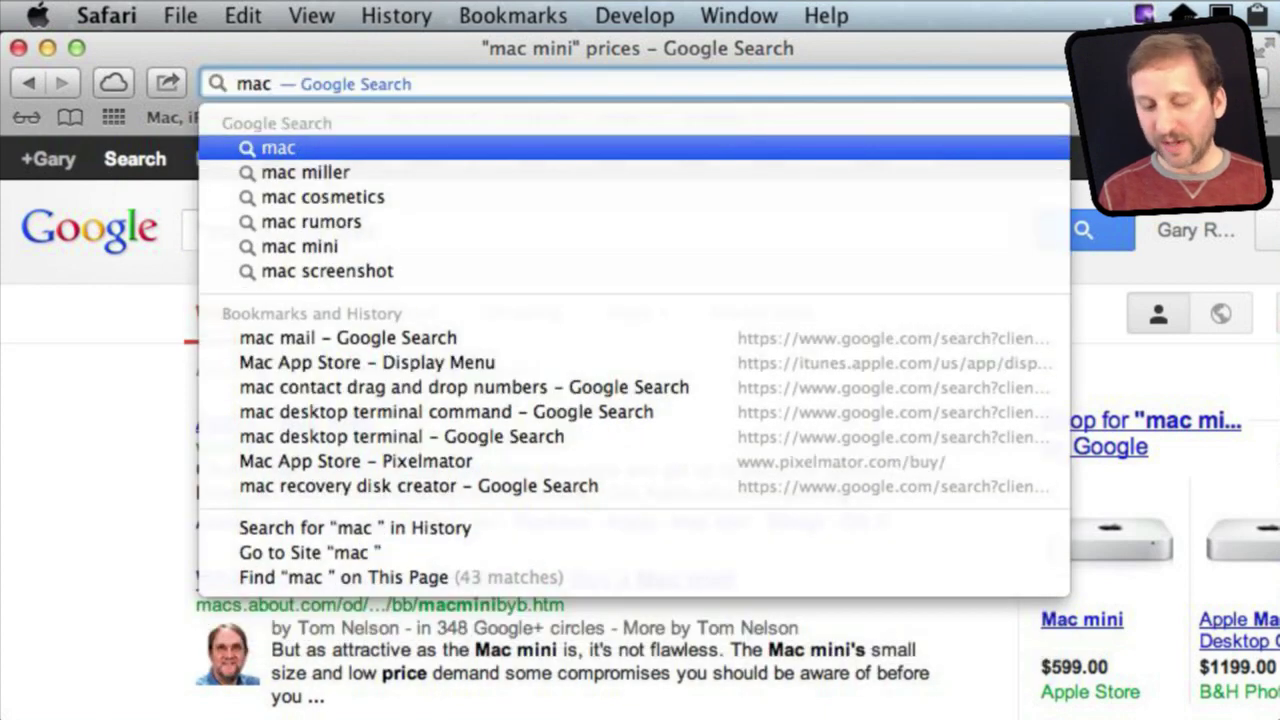
# Step: Search plain mac, then rerun it as mac -cosmetics to exclude cosmetics pages
pyautogui.press('Return')
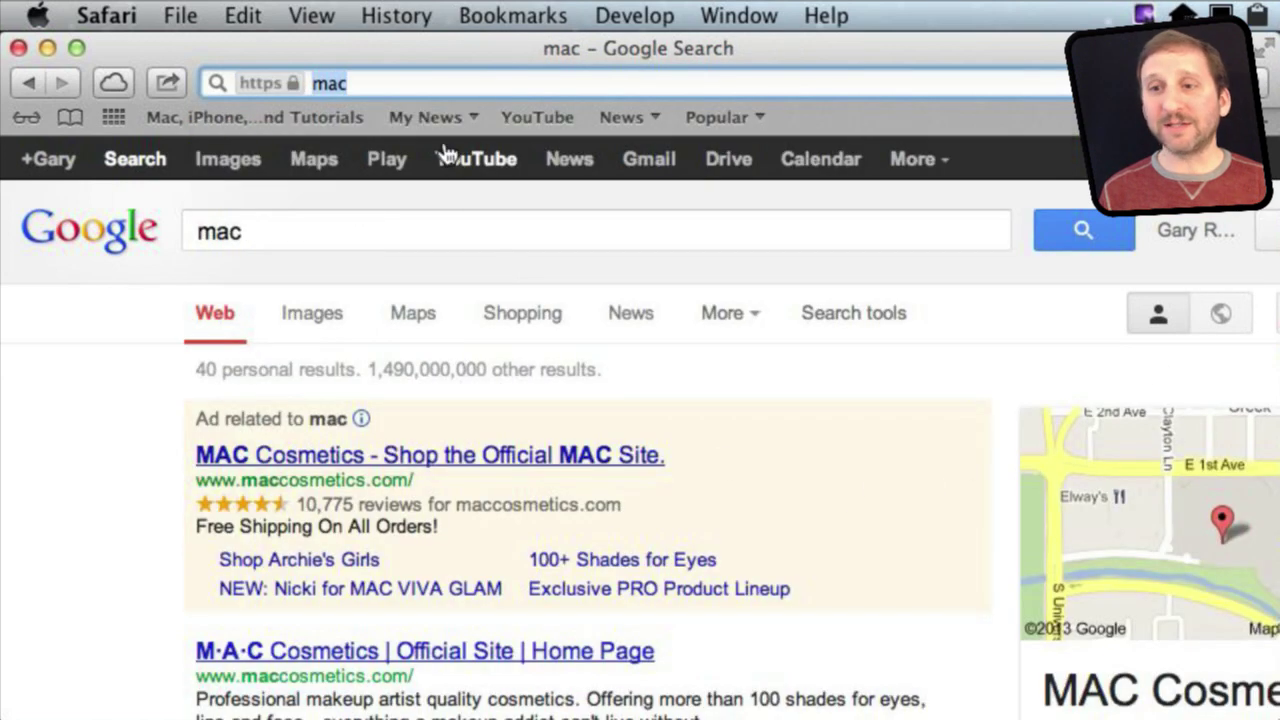
pyautogui.click(452, 80)
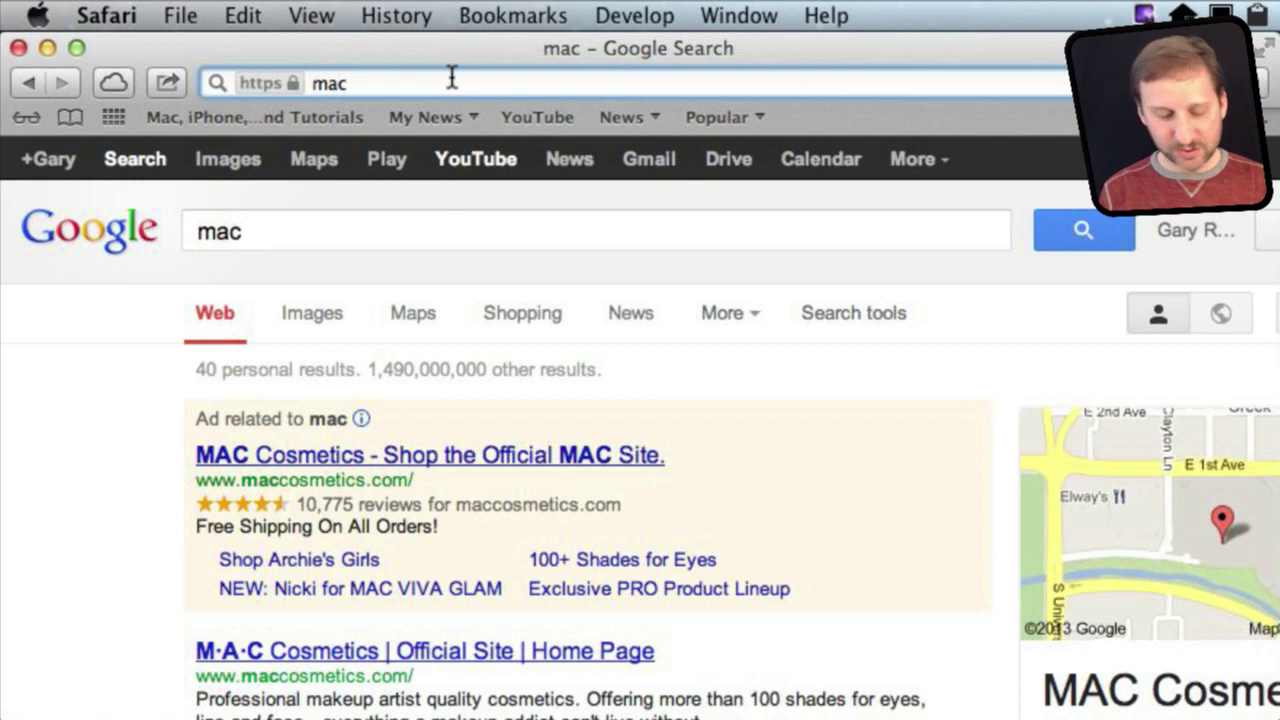
pyautogui.write('-c')
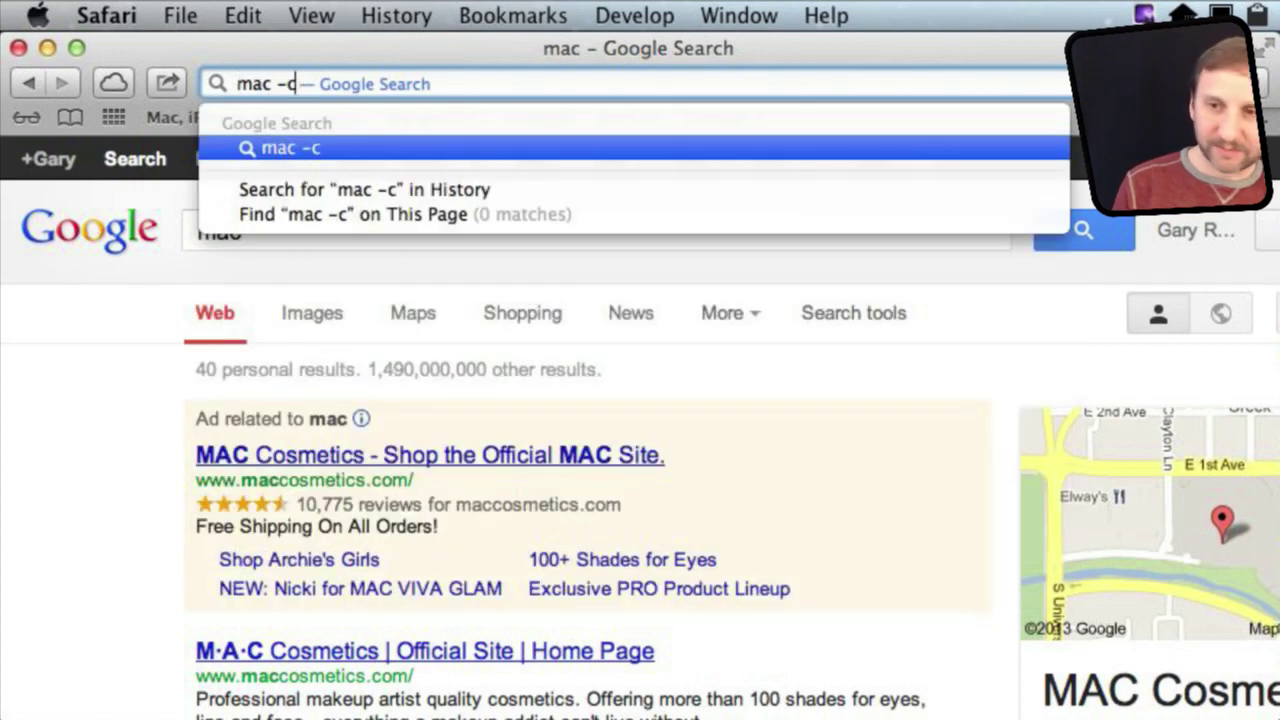
pyautogui.write('osmetics')
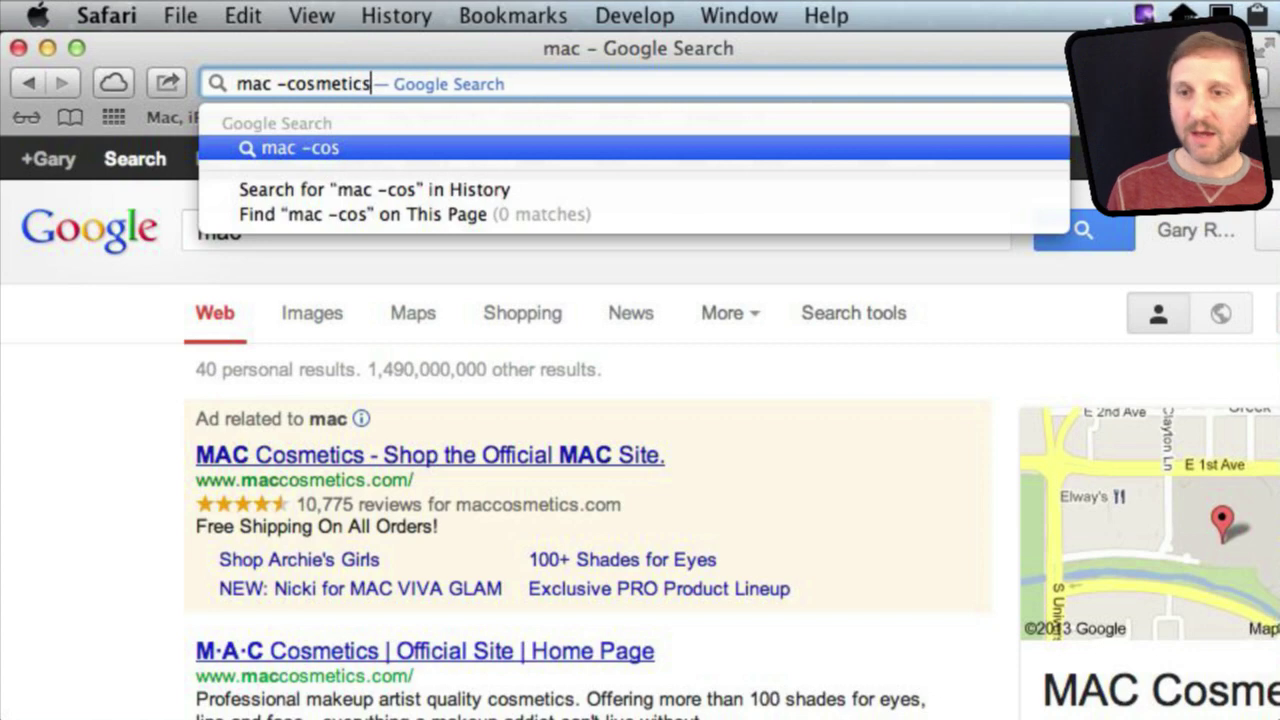
pyautogui.press('Return')
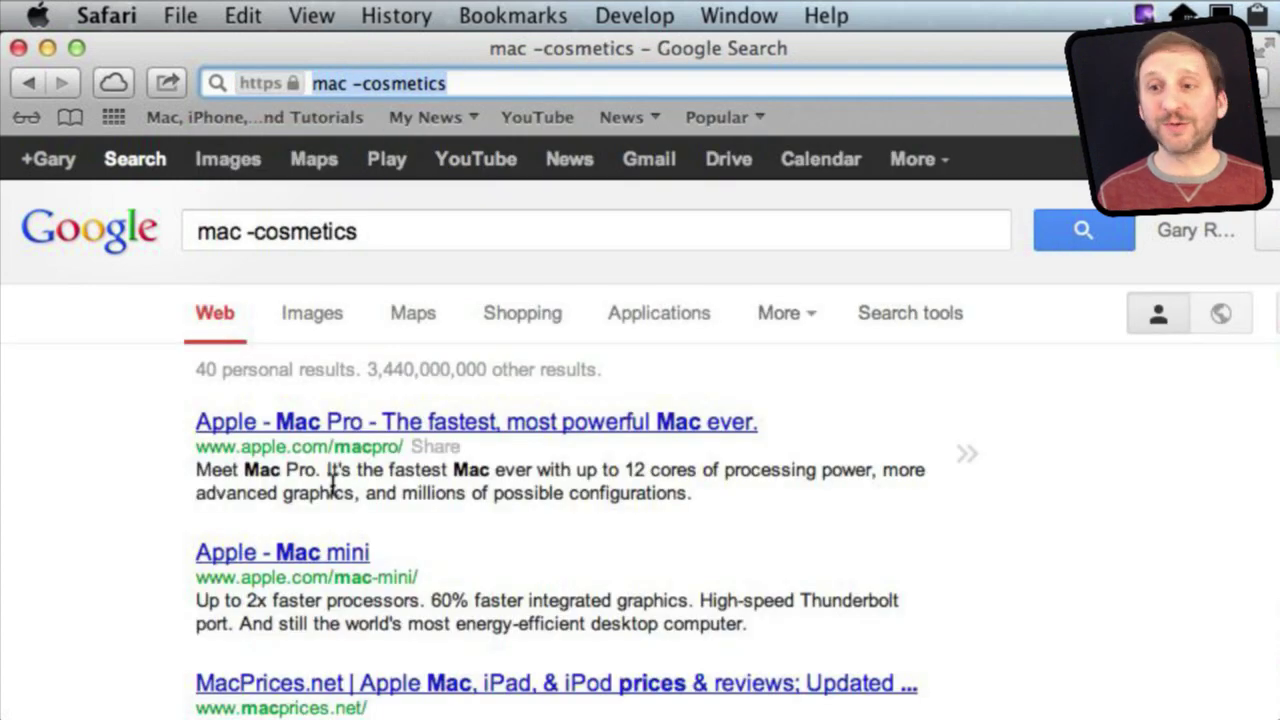
# Step: Replace the whole query with the beginning of 'pages tutorials 200'
pyautogui.doubleClick(398, 88)
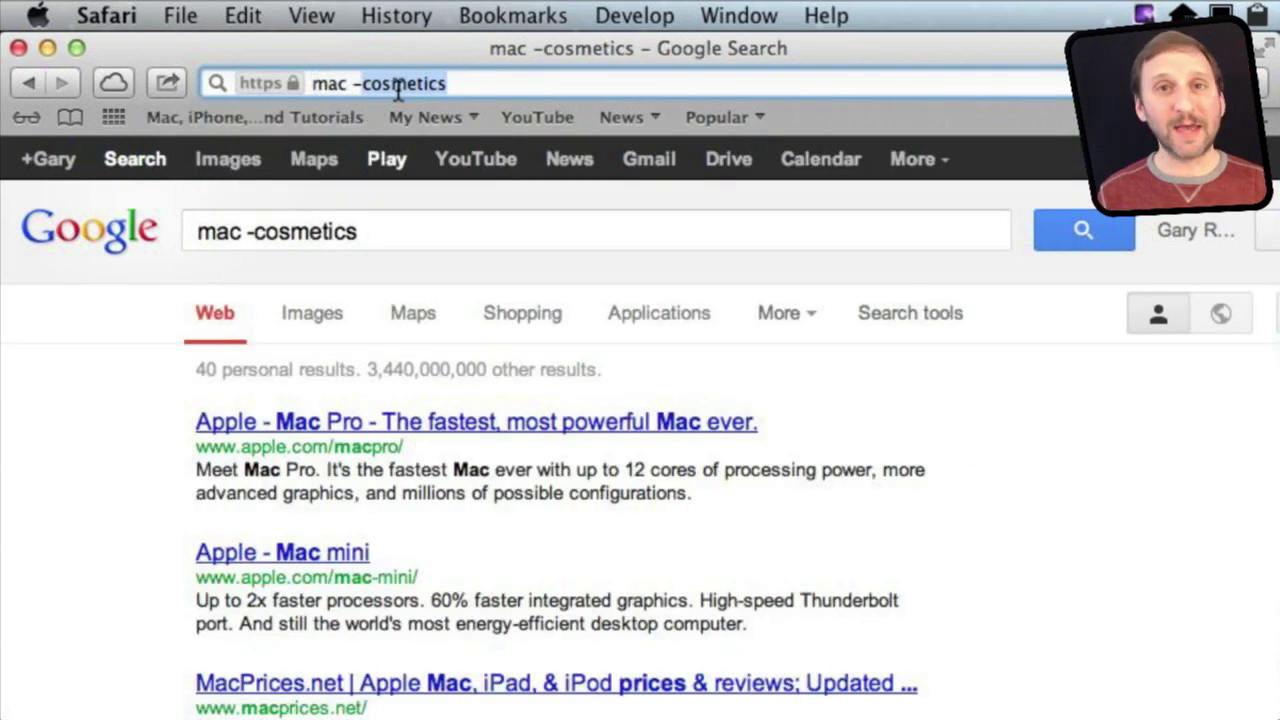
pyautogui.tripleClick(823, 88)
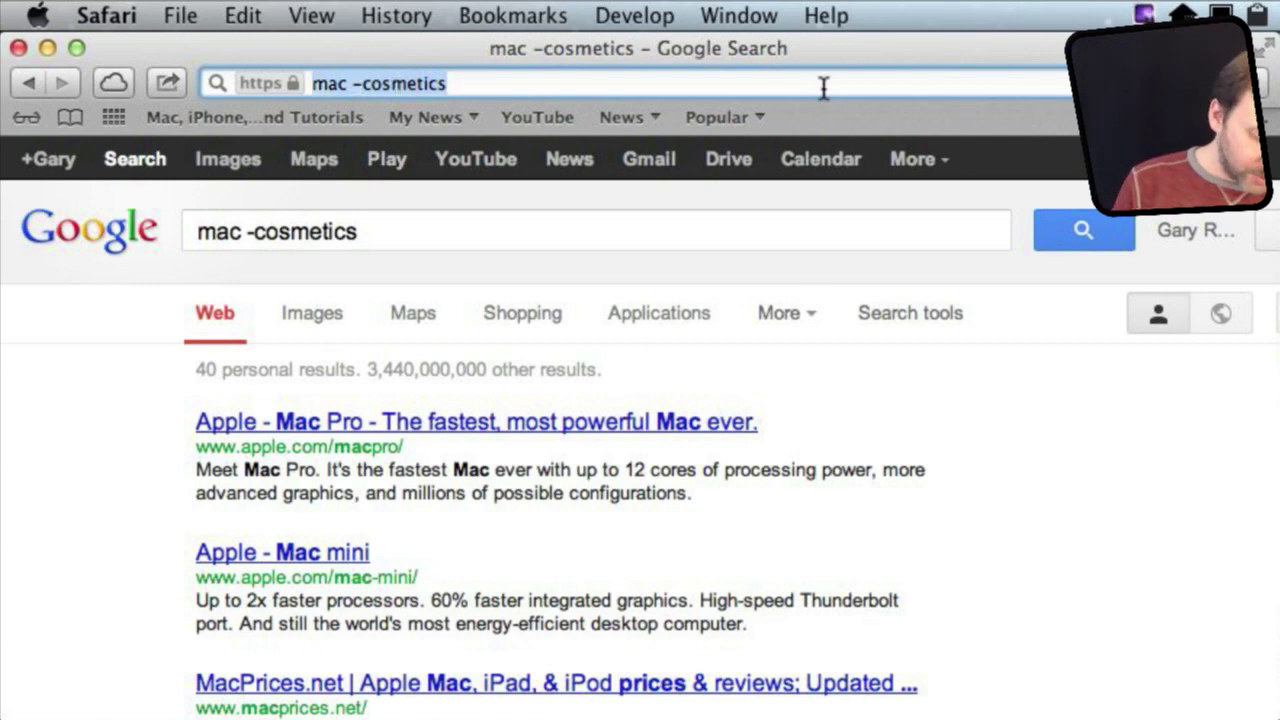
pyautogui.write('page')
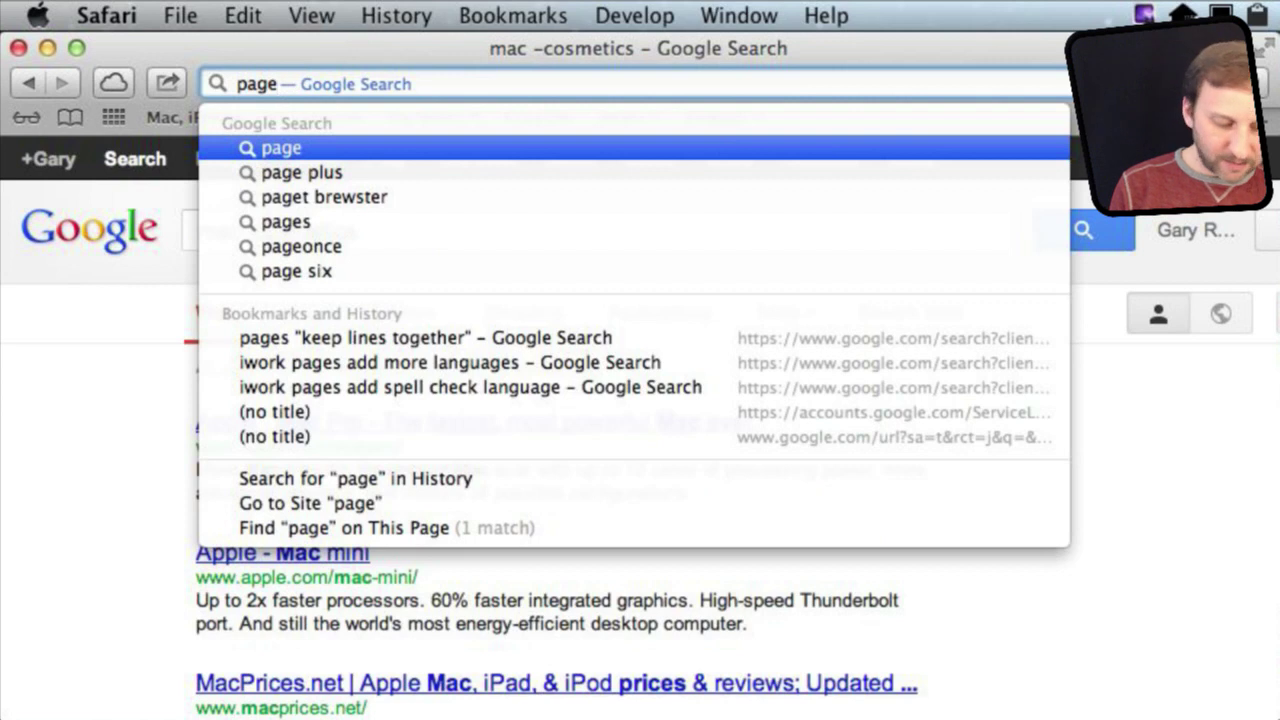
pyautogui.write('s tutorials 200')
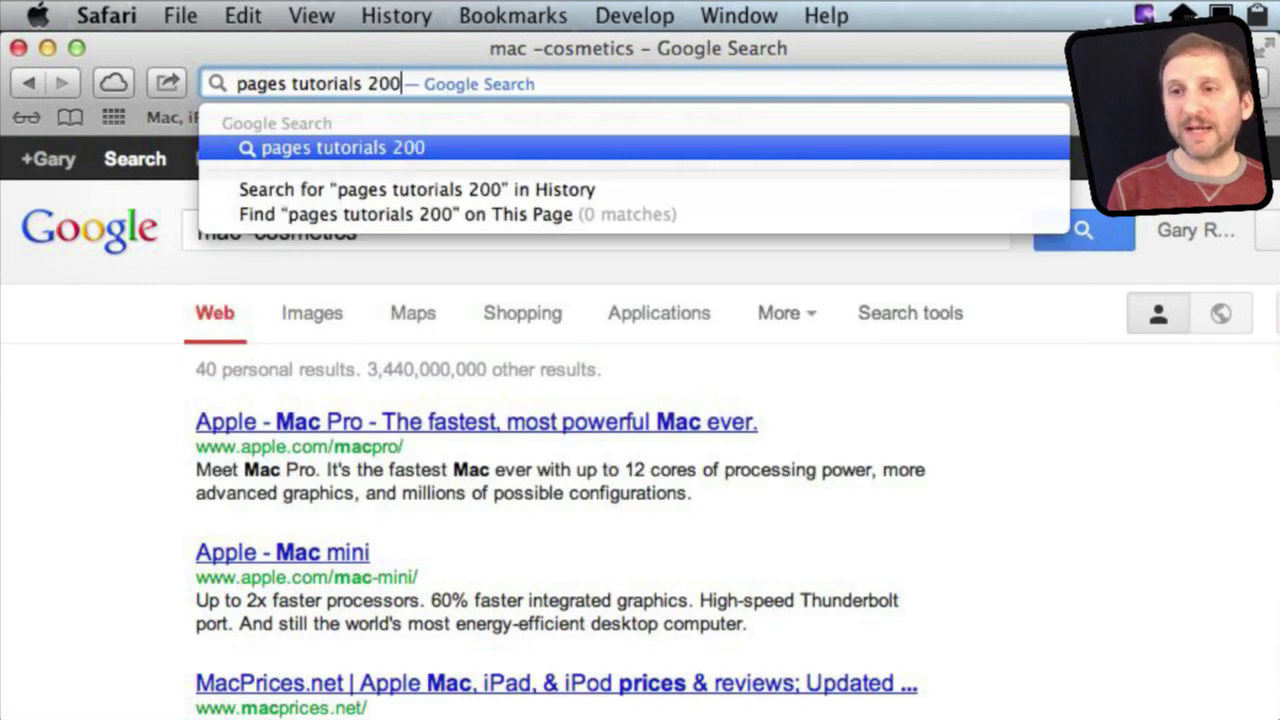
# Step: Complete the query as 'pages tutorials 2010..2013' and run the year-range search
pyautogui.press('BackSpace')
pyautogui.write('10..')
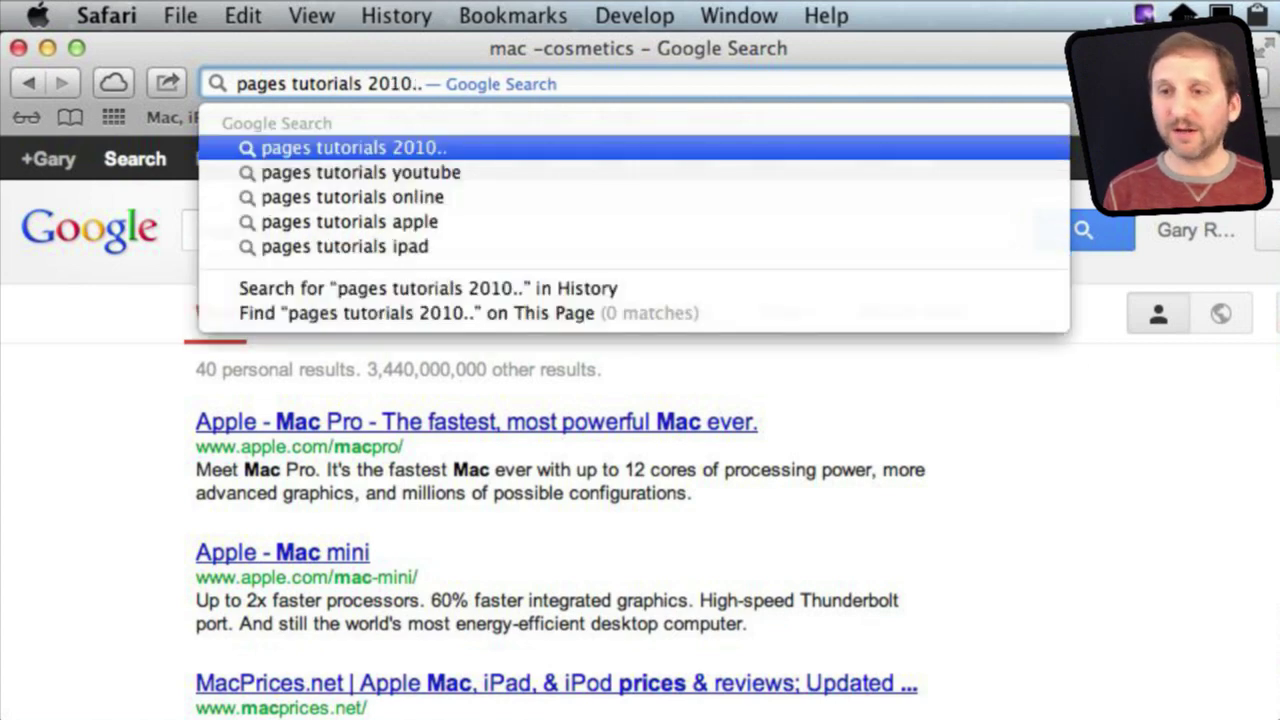
pyautogui.write('2013')
pyautogui.press('Return')
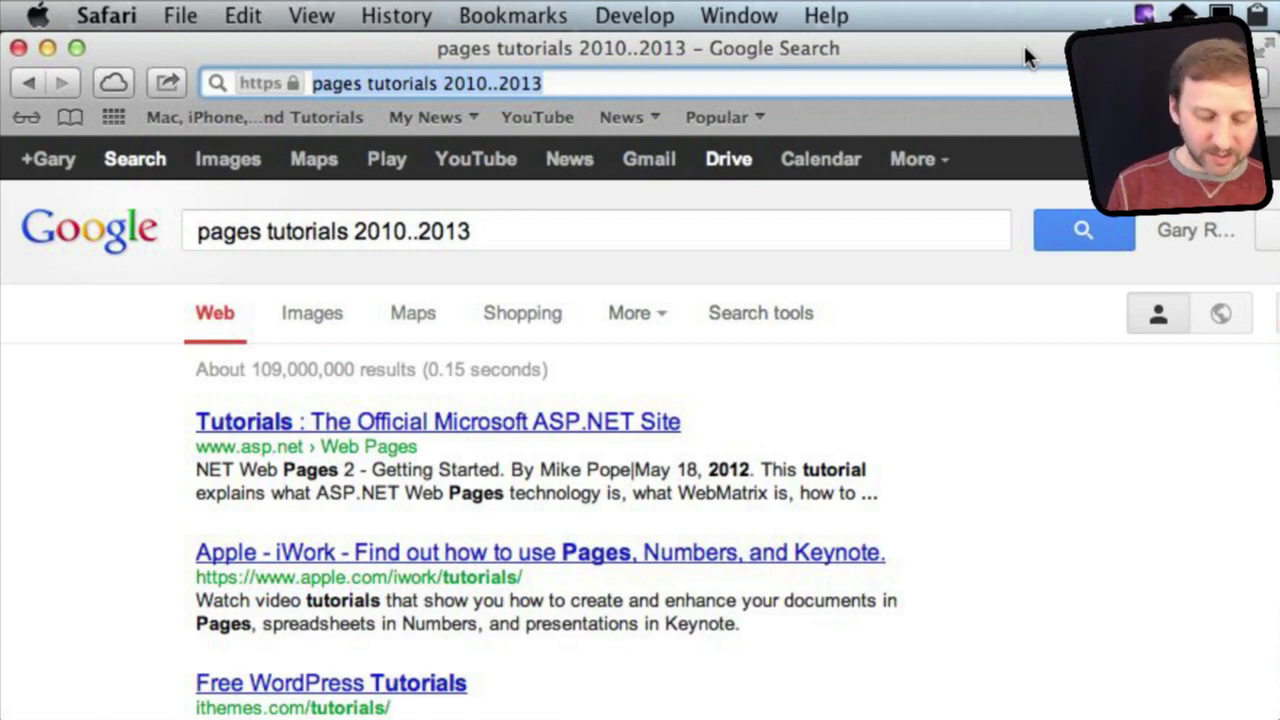
# Step: Search 'mac keyboard shortcuts filetype:pdf' and scroll through the PDF-only results
pyautogui.write('mac ')
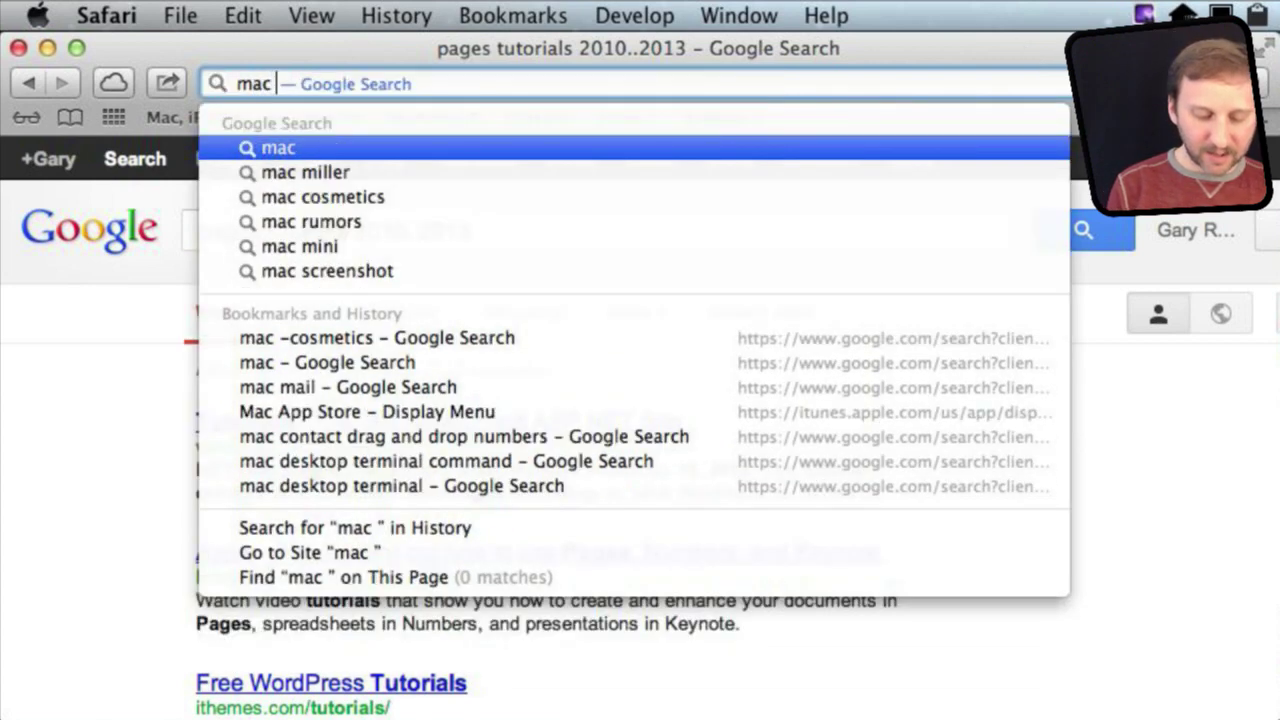
pyautogui.write('keyboard sho')
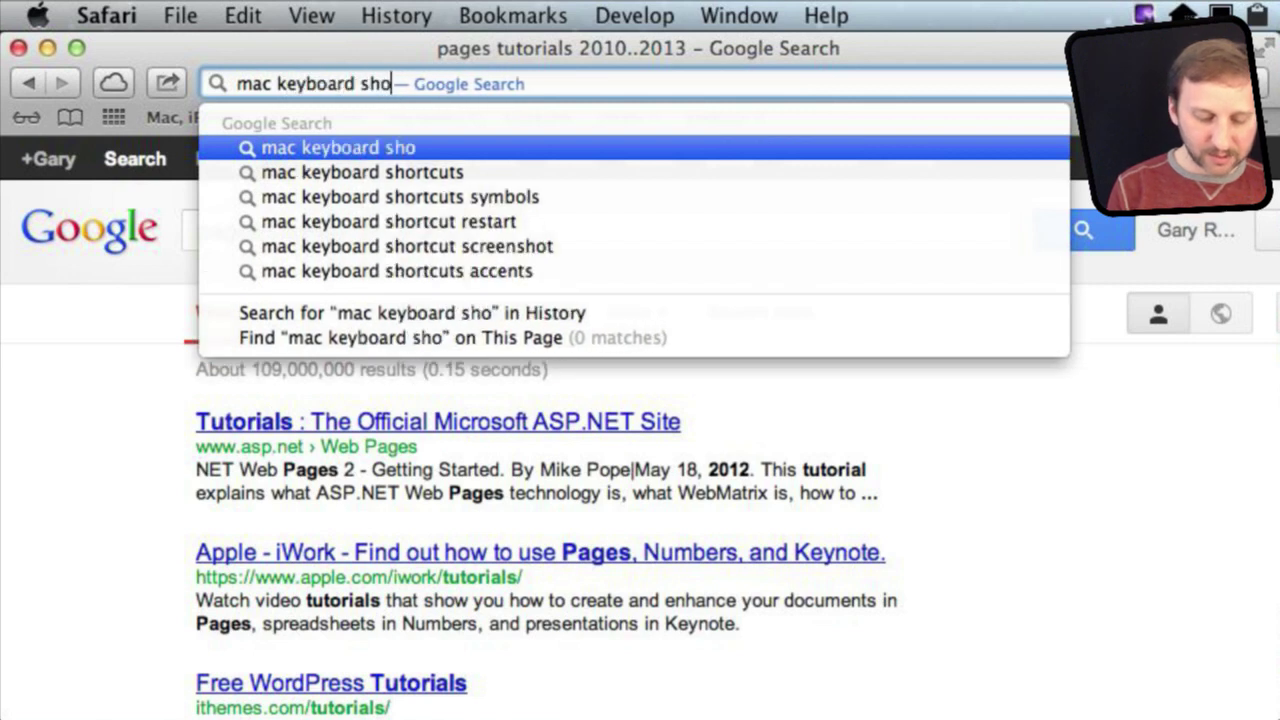
pyautogui.write('rtcuts ')
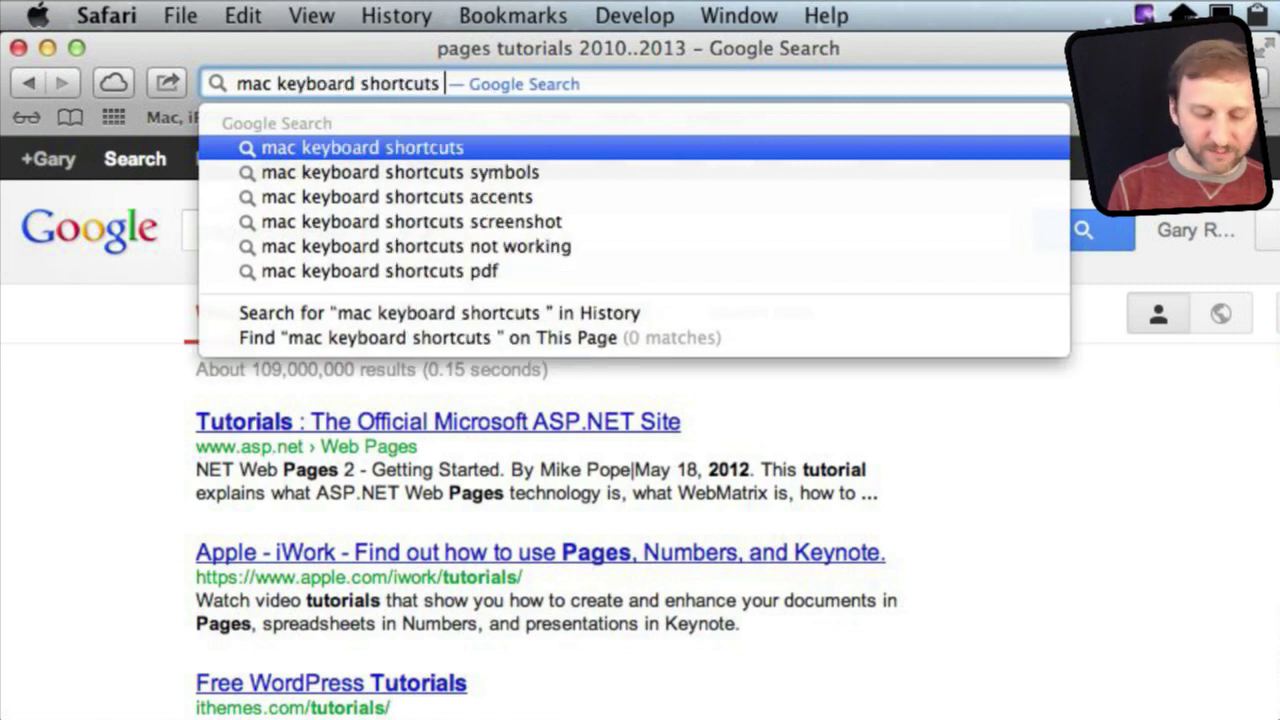
pyautogui.write('filetype:pdf')
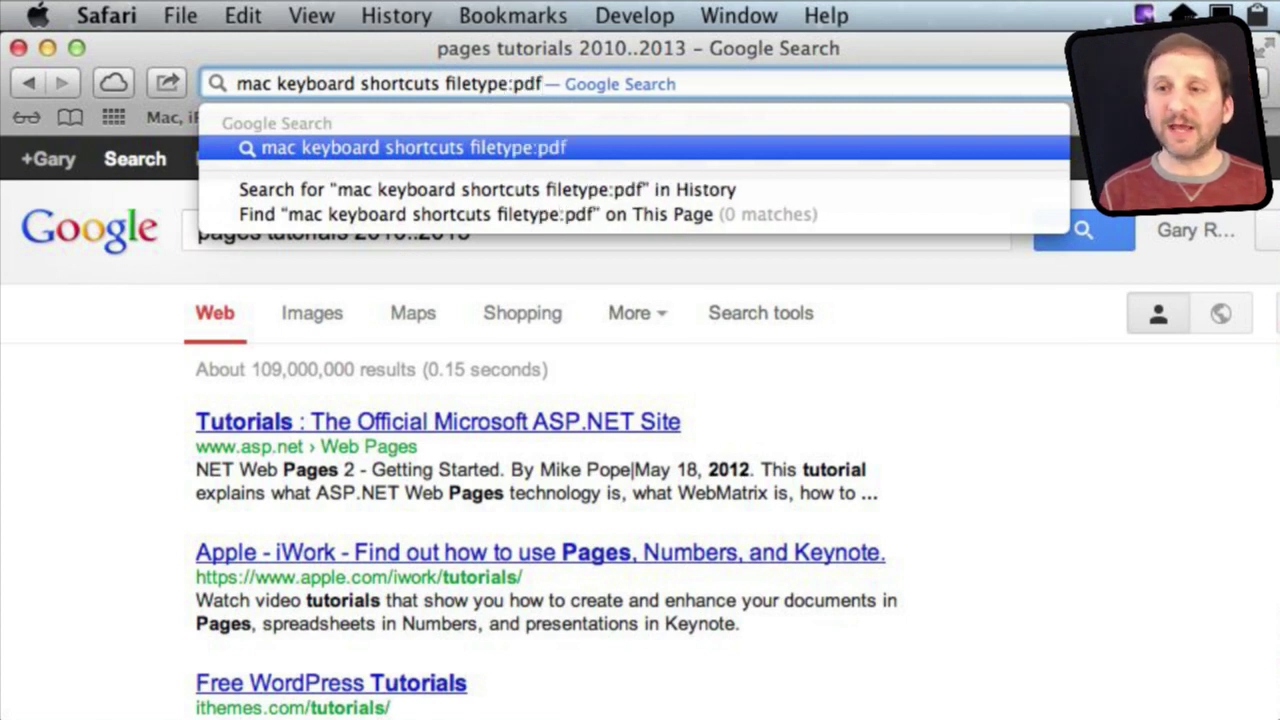
pyautogui.press('Return')
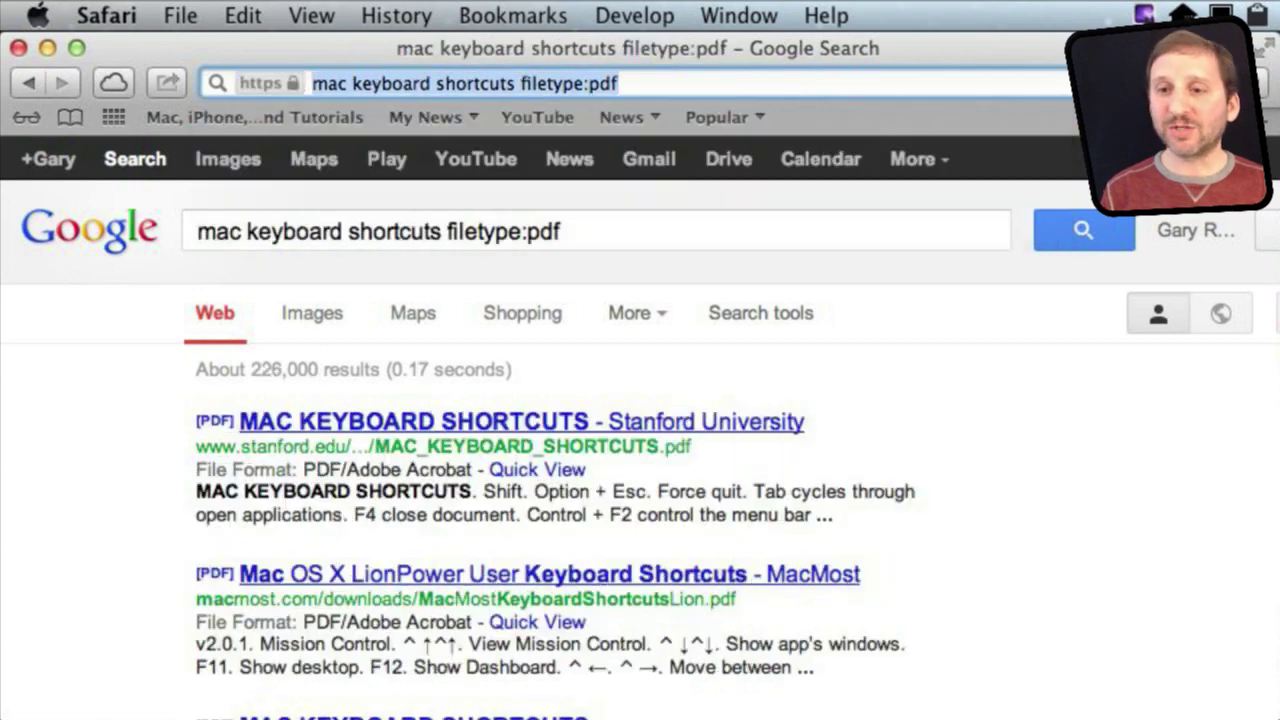
pyautogui.scroll(-5, 240, 460)
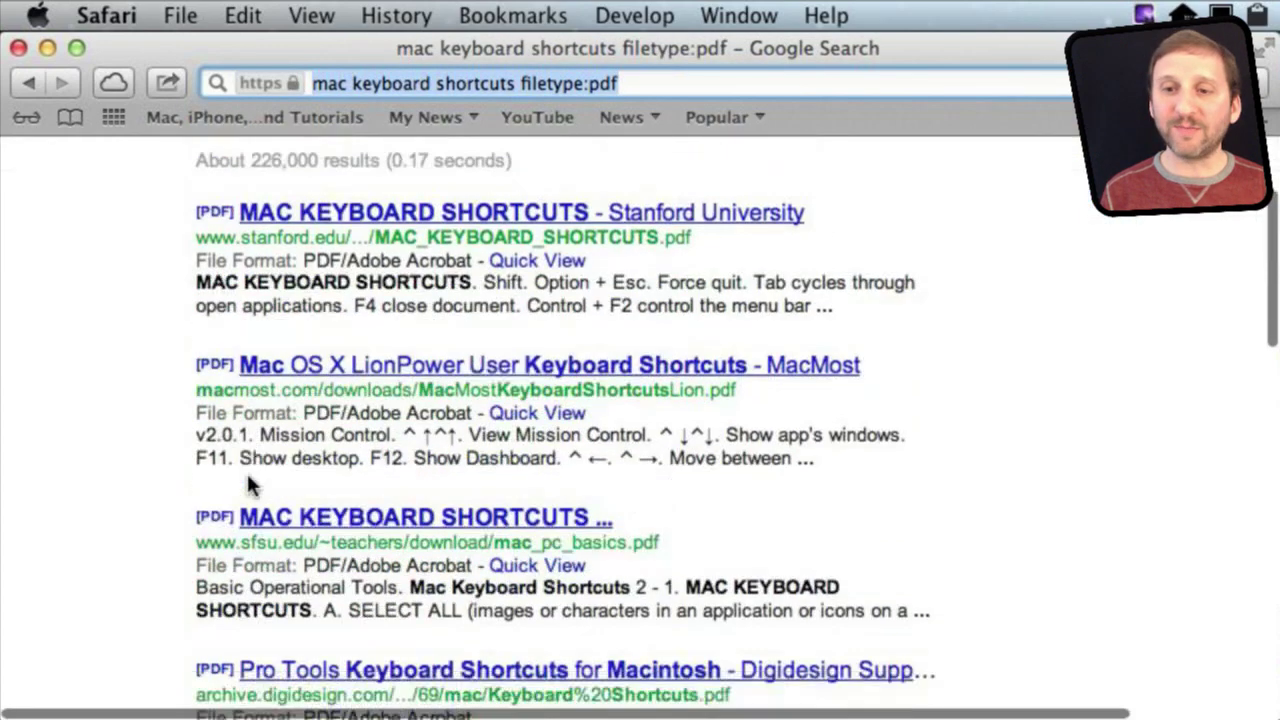
pyautogui.scroll(5, 248, 480)
pyautogui.scroll(-5, 248, 478)
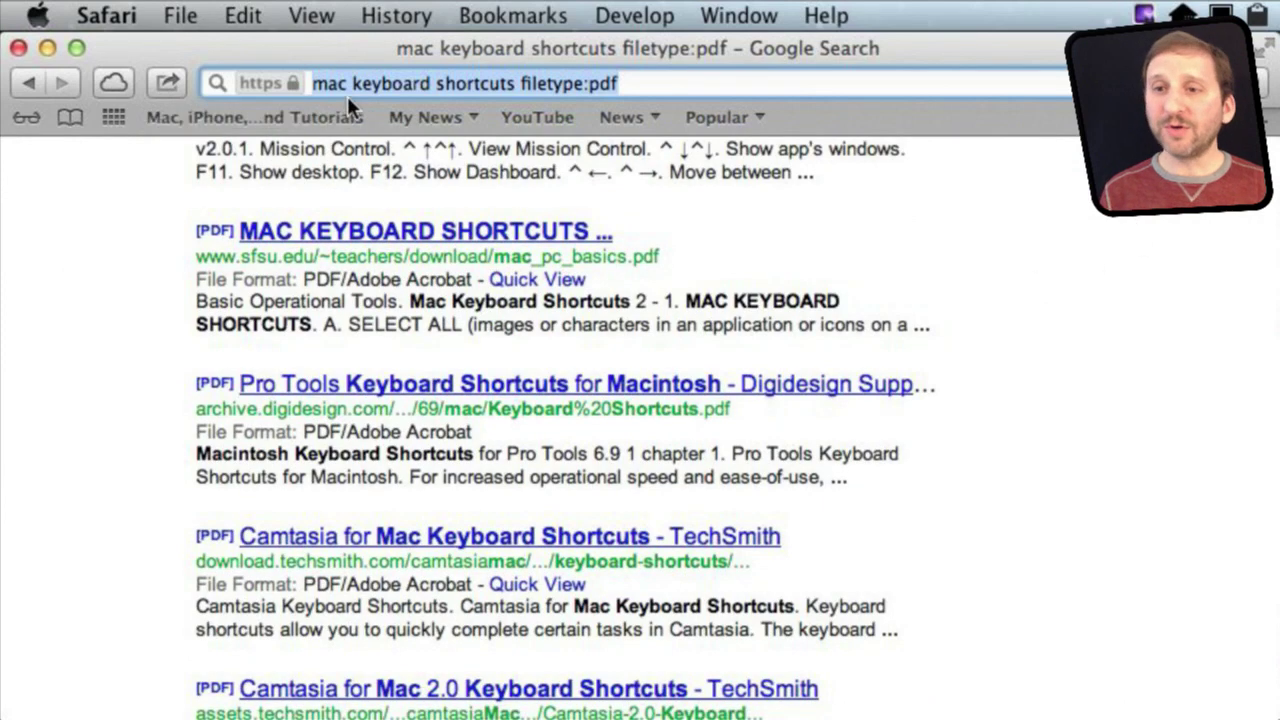
# Step: Search intitle:"pages tutorial", fixing a stray colon, and scroll the title-matched results
pyautogui.write('int')
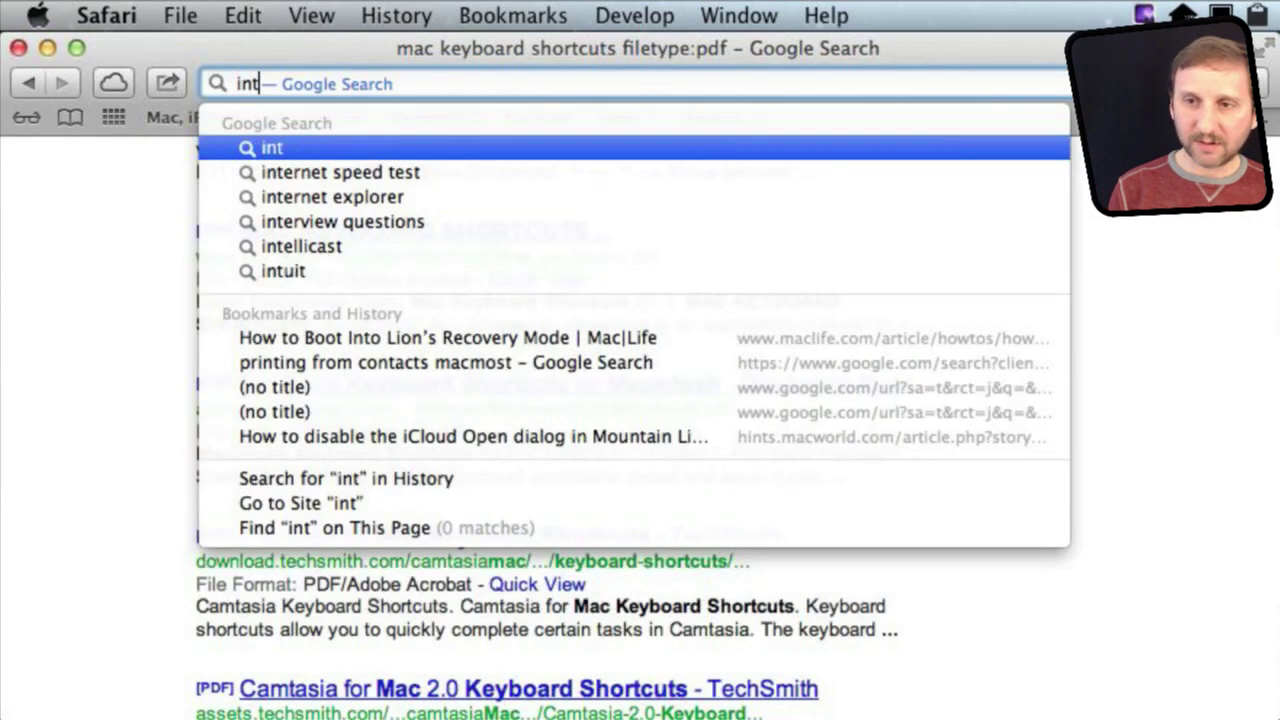
pyautogui.write('itle:')
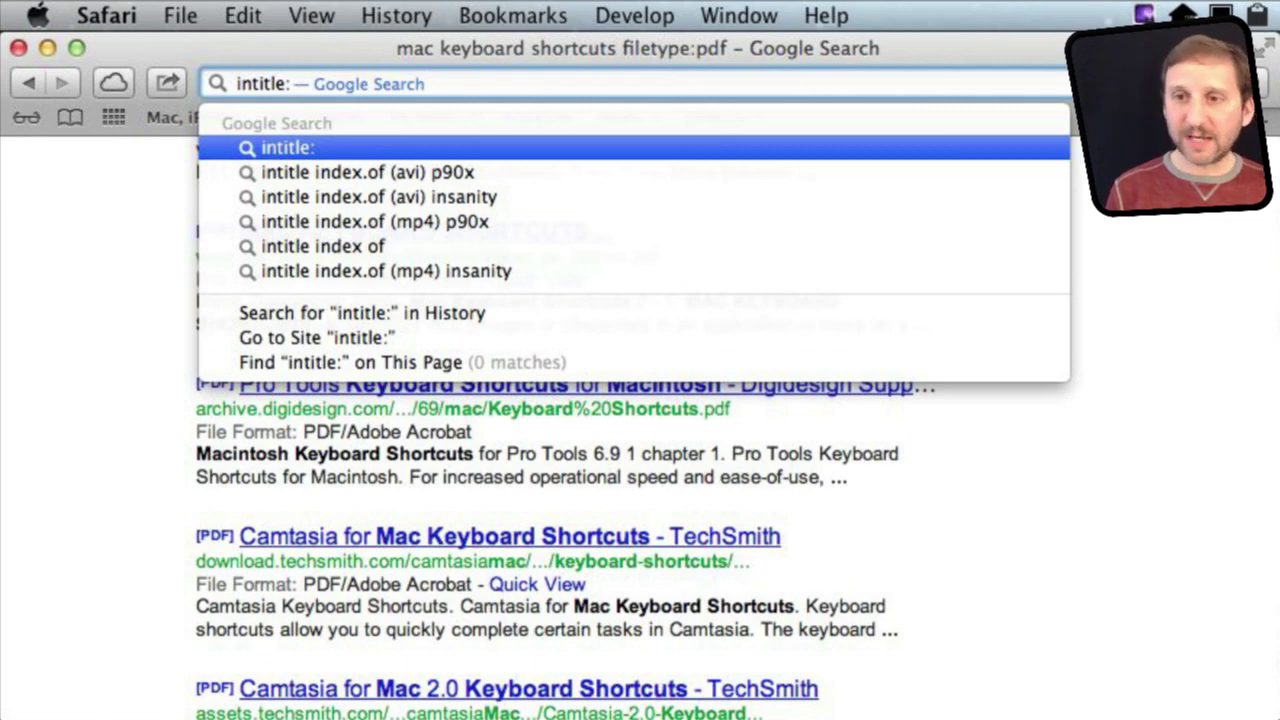
pyautogui.write(':')
pyautogui.press('BackSpace')
pyautogui.write('"')
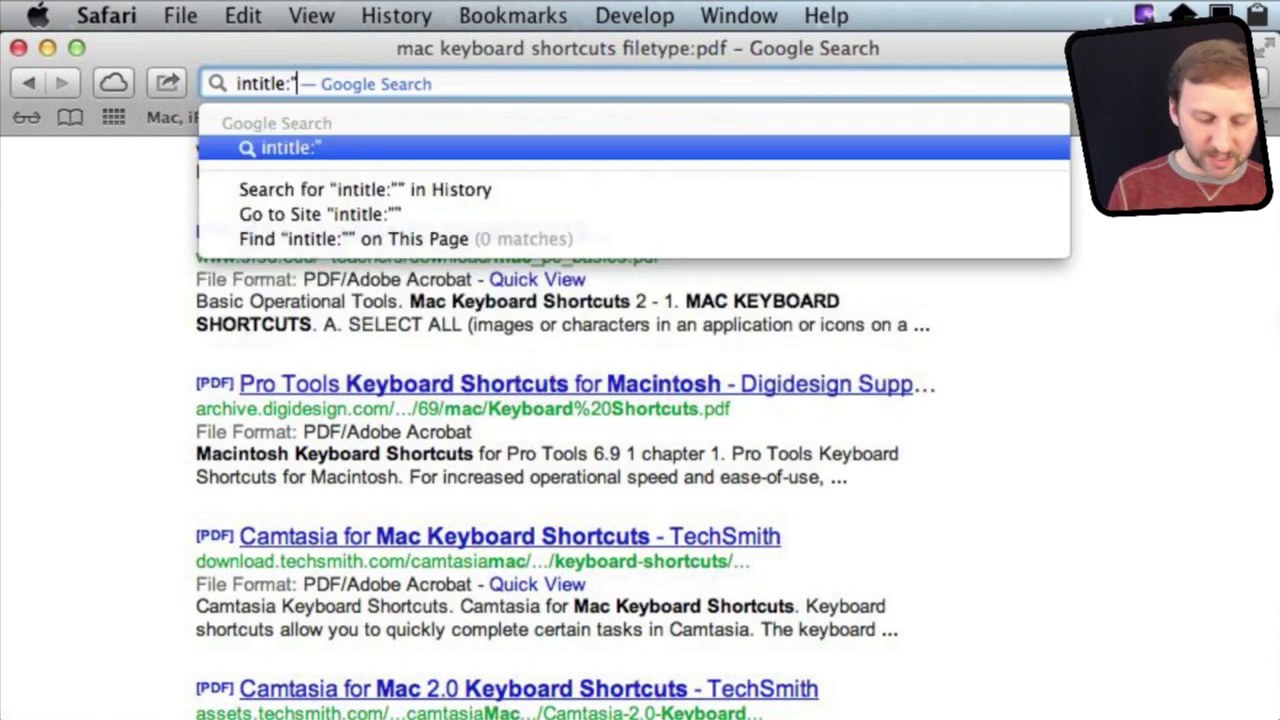
pyautogui.write('pages tutor')
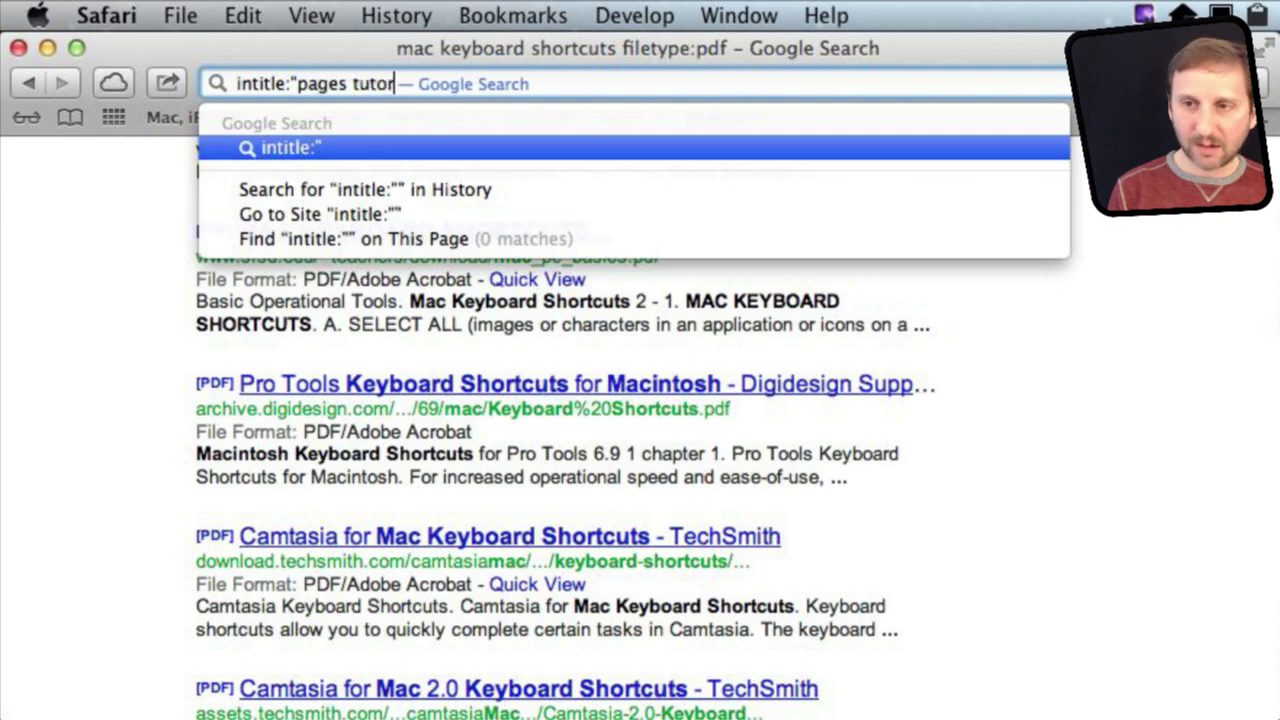
pyautogui.write('ial"')
pyautogui.press('Return')
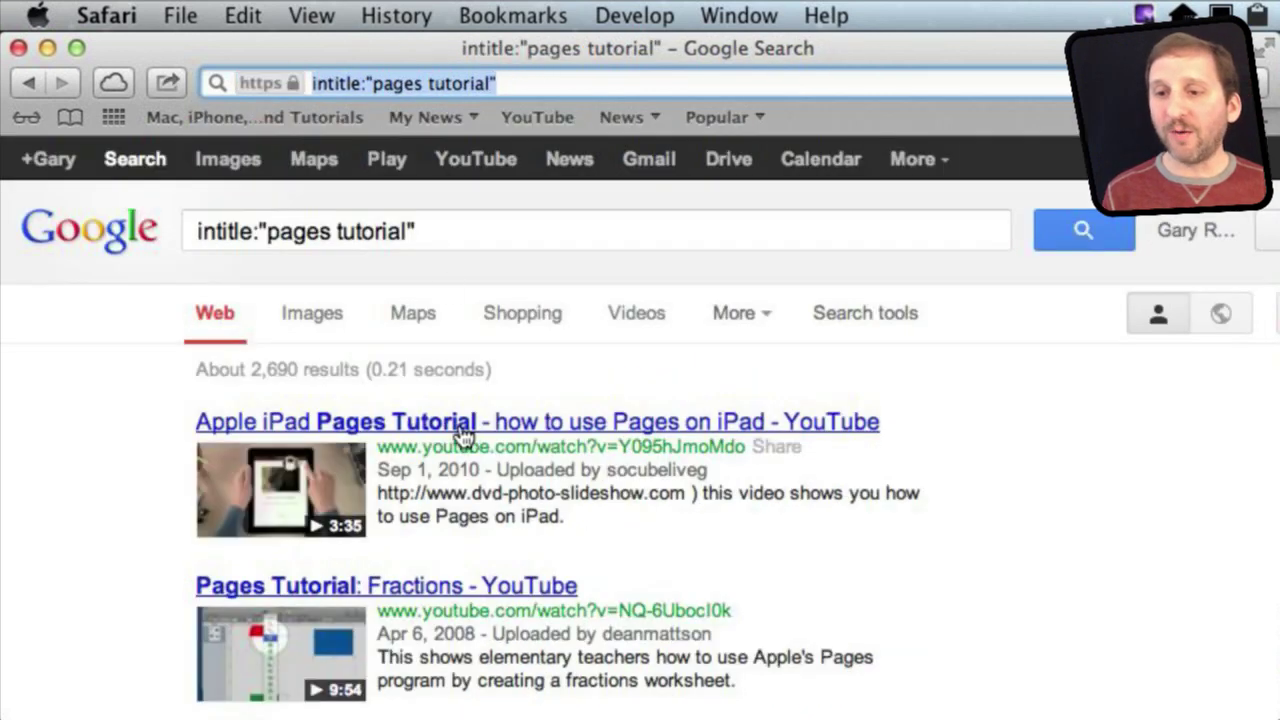
pyautogui.scroll(-5, 303, 590)
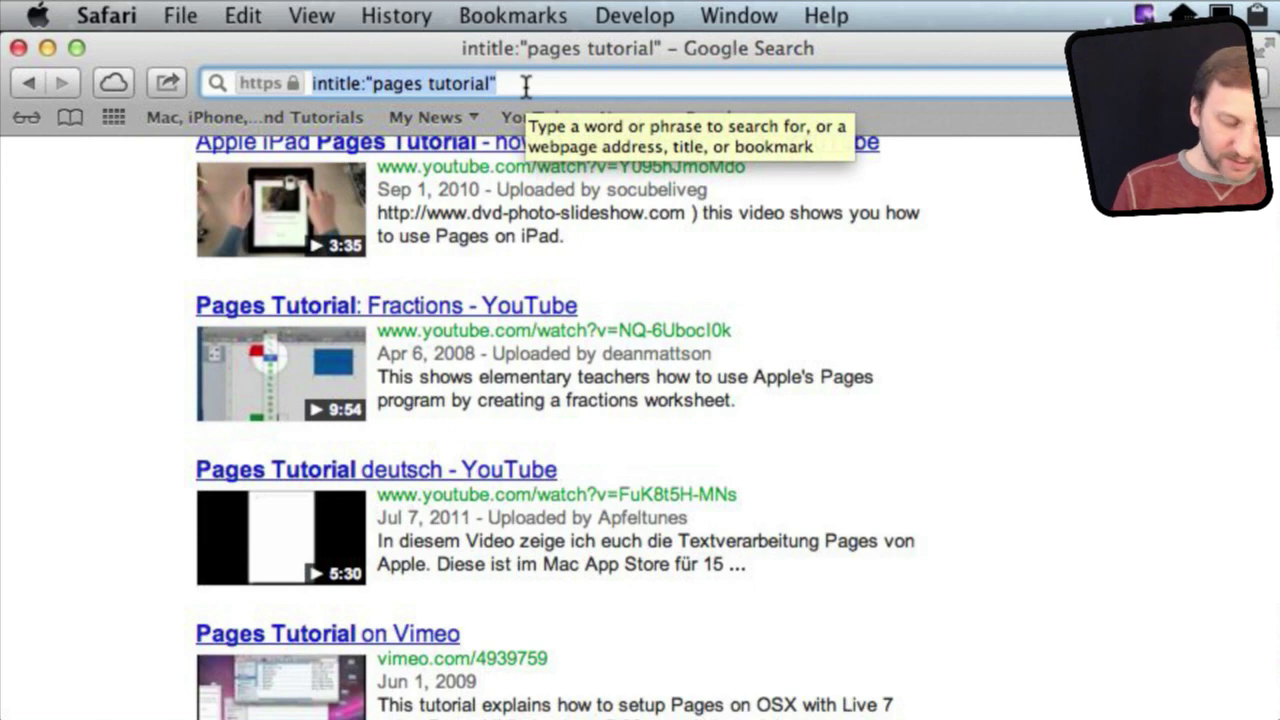
# Step: Run the wildcard search "i want * for christmas" and scroll through its results
pyautogui.write('"i')
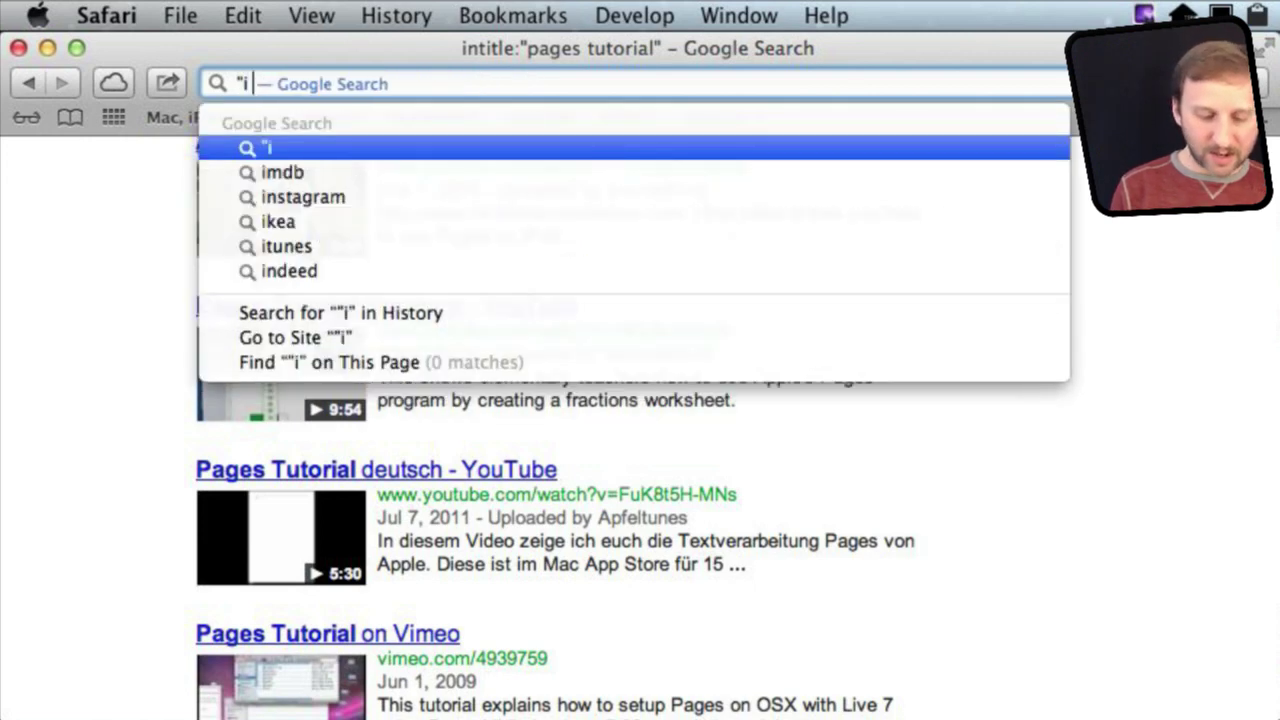
pyautogui.write(' want *')
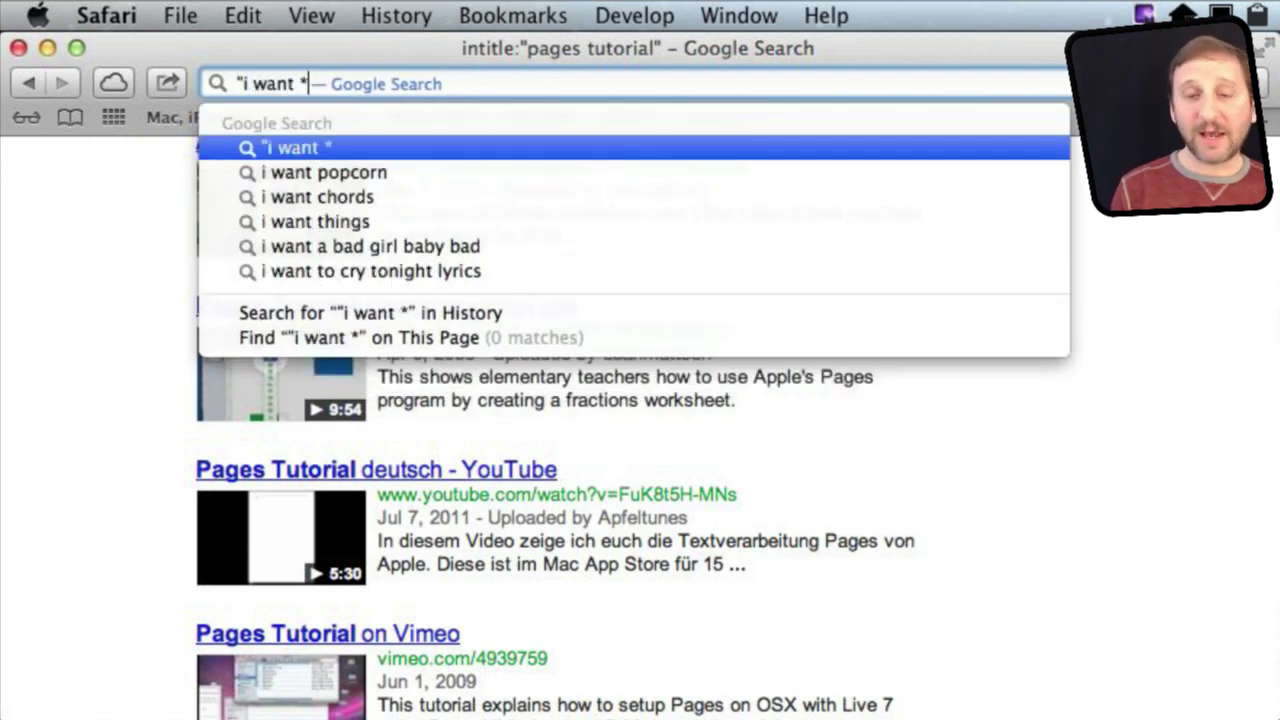
pyautogui.write(' for c')
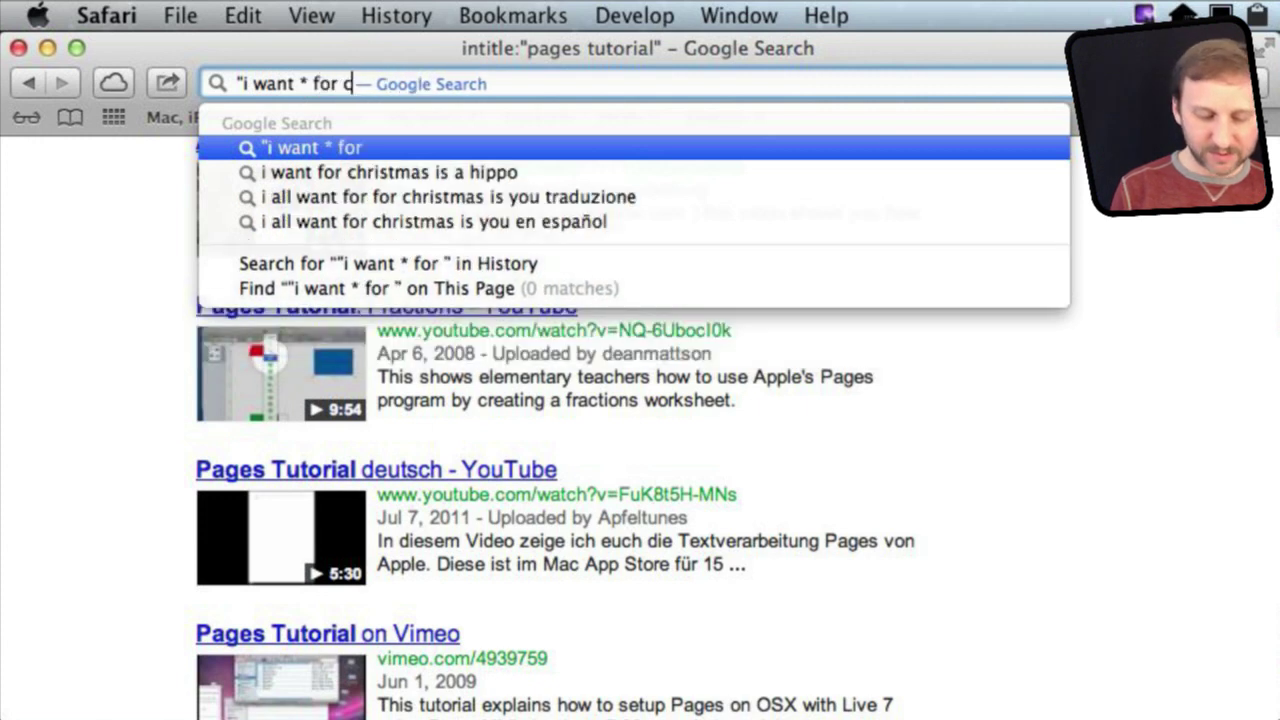
pyautogui.write('hrist')
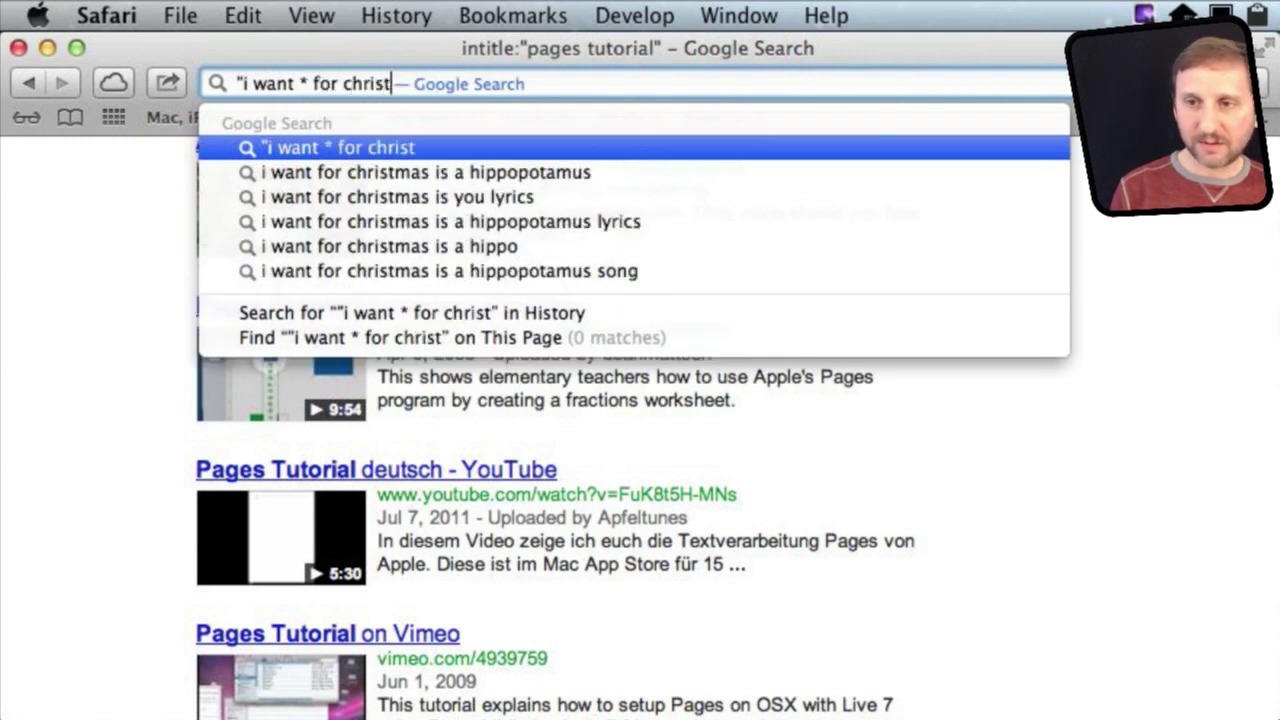
pyautogui.write('mas"')
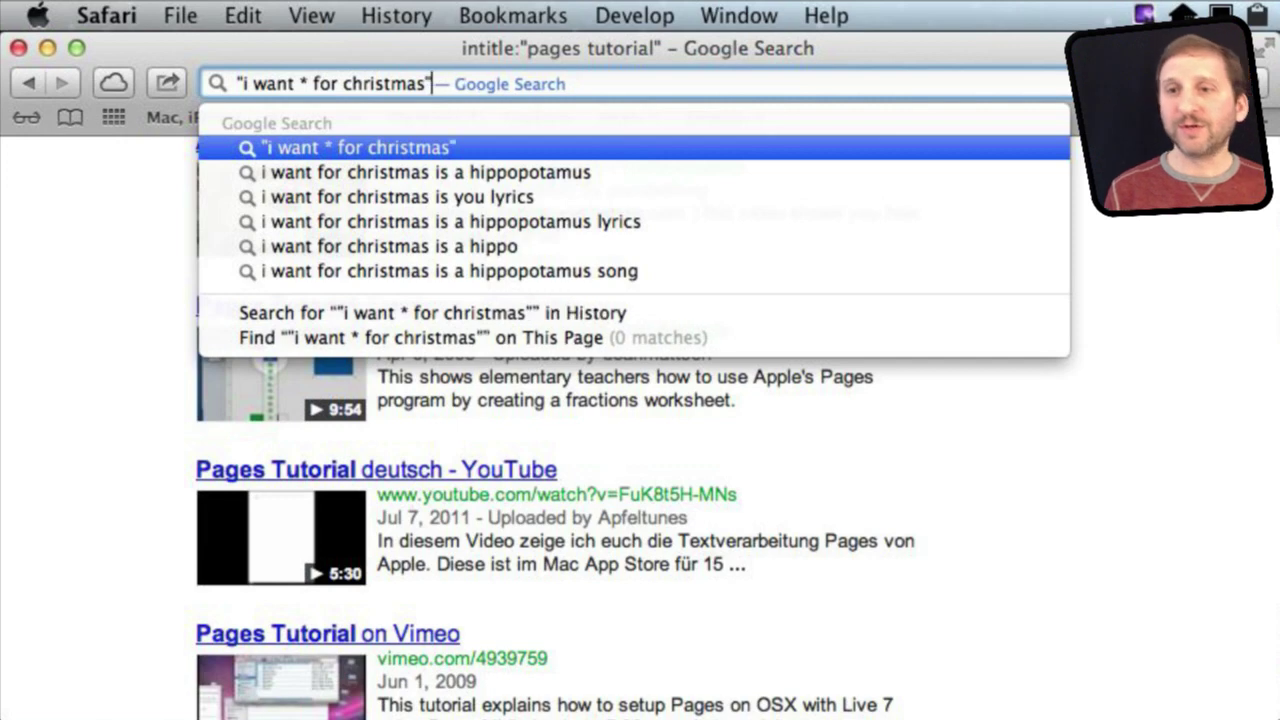
pyautogui.press('Return')
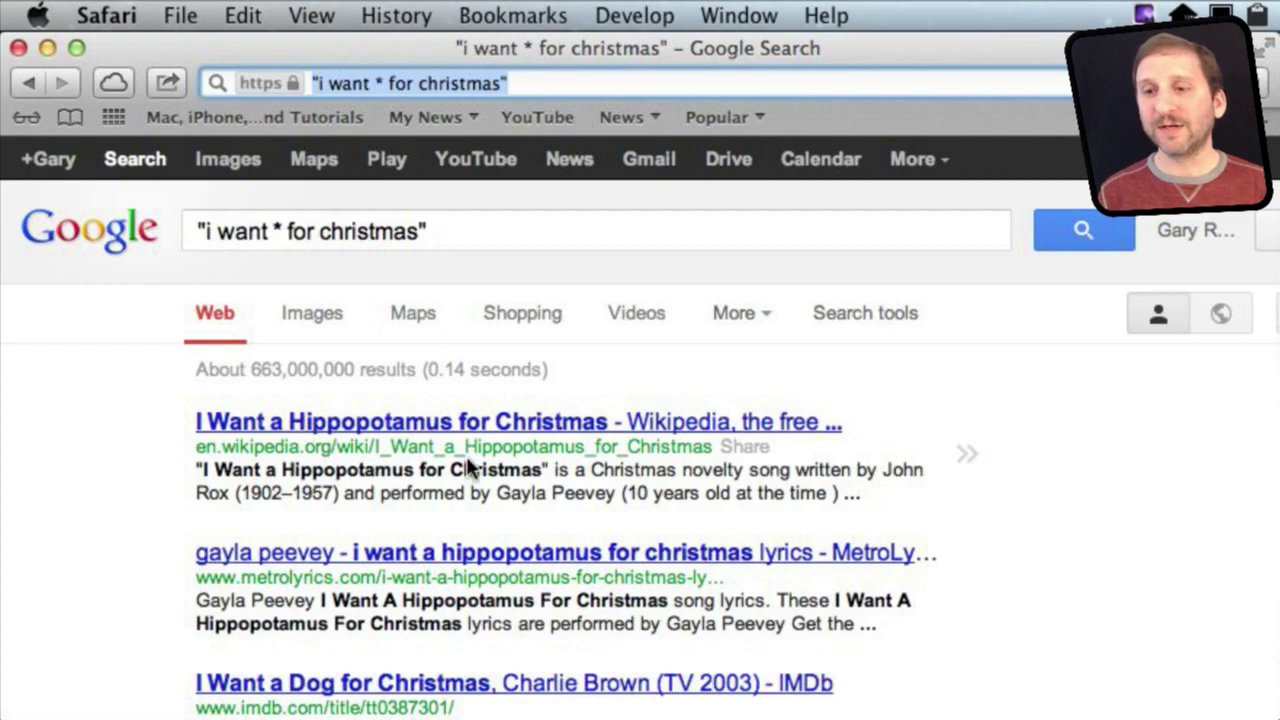
pyautogui.scroll(-15, 466, 455)
pyautogui.scroll(15, 466, 455)
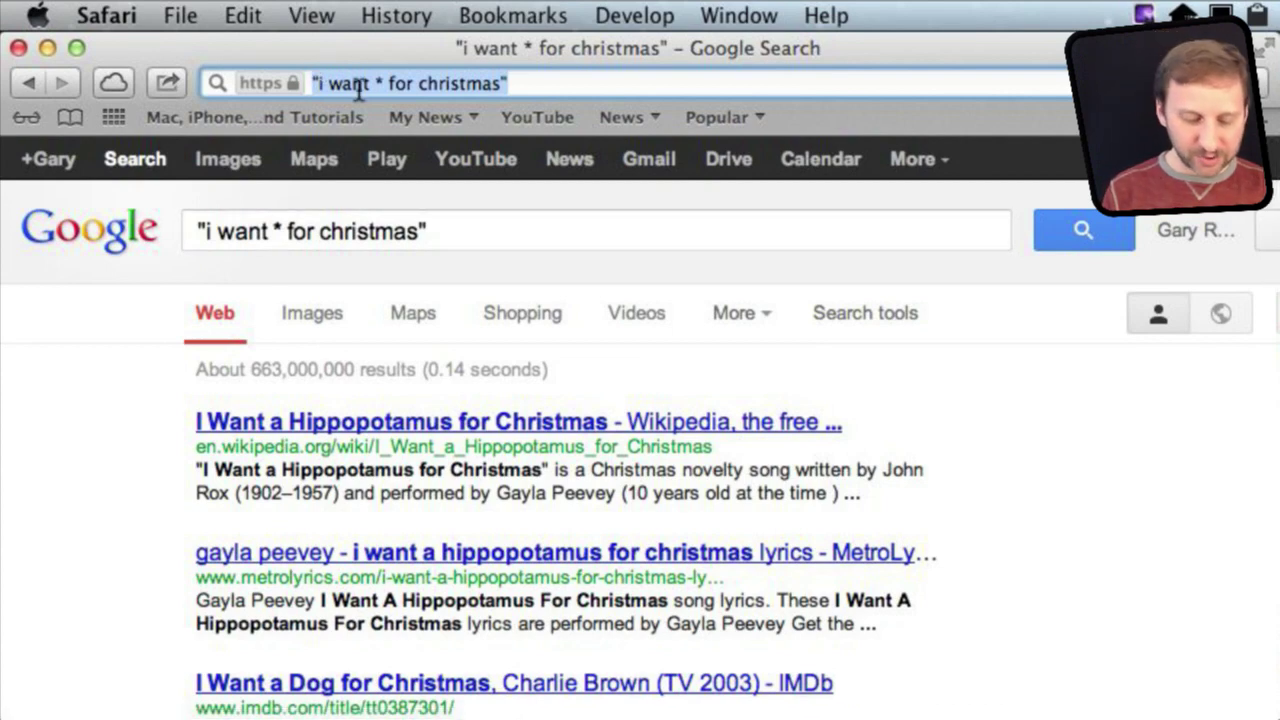
# Step: Look up define:irony, review the dictionary card, then select the query for replacing
pyautogui.write('define:')
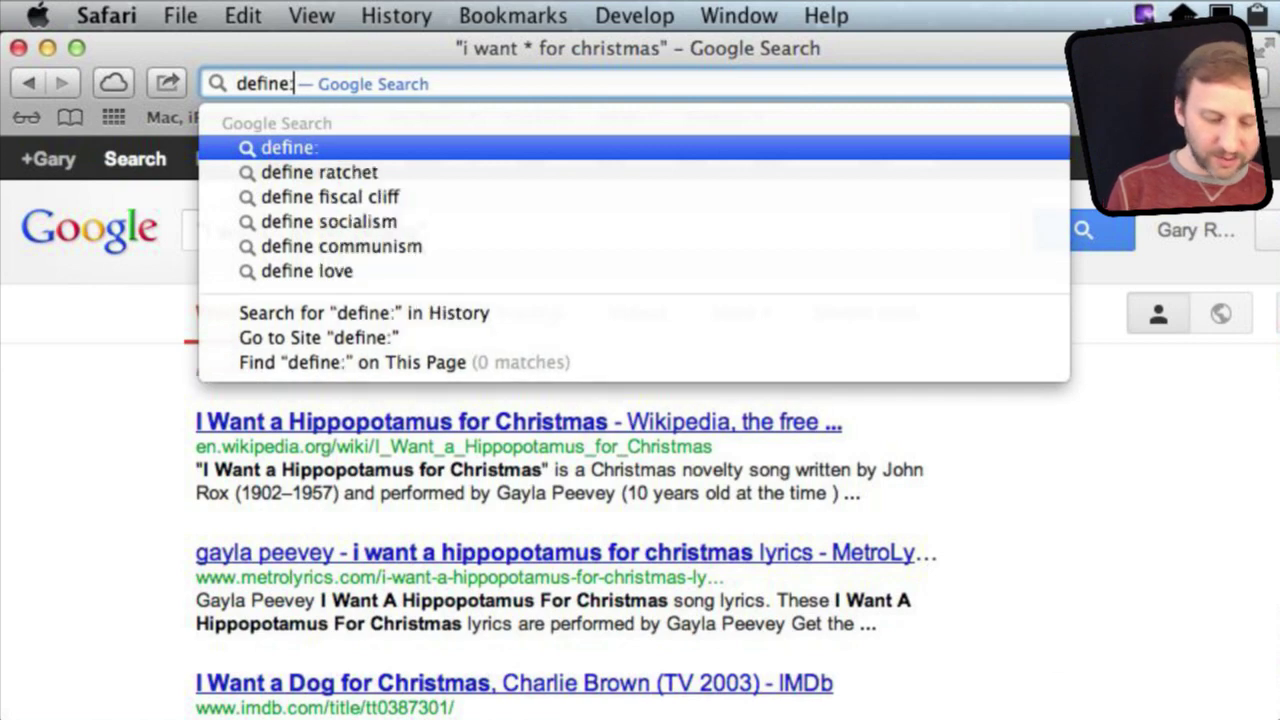
pyautogui.write('irony')
pyautogui.press('Return')
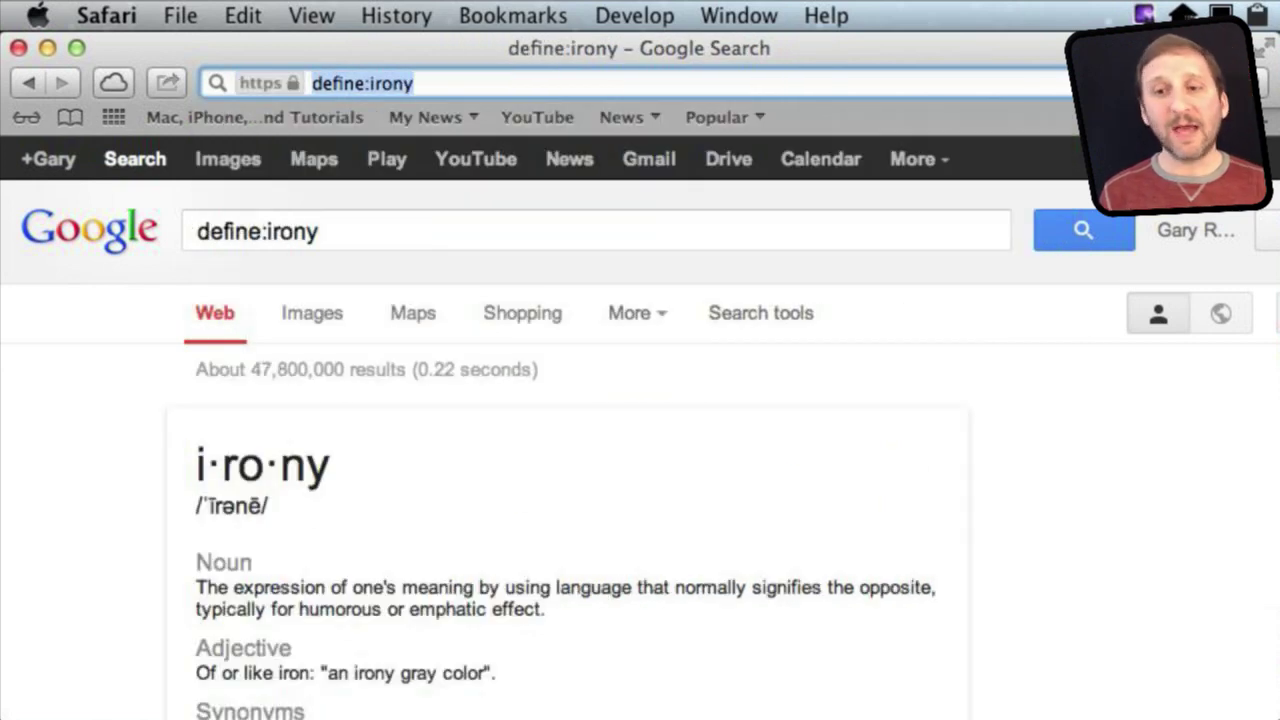
pyautogui.scroll(-5, 229, 512)
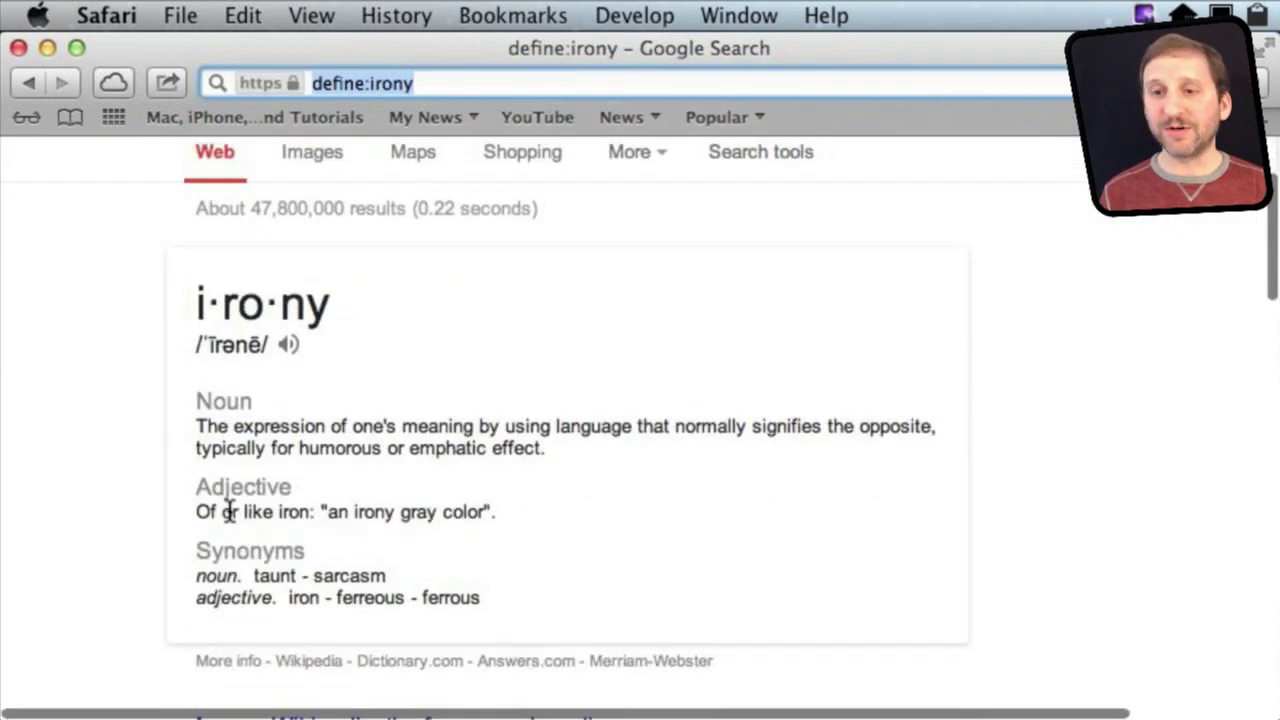
pyautogui.scroll(5, 229, 512)
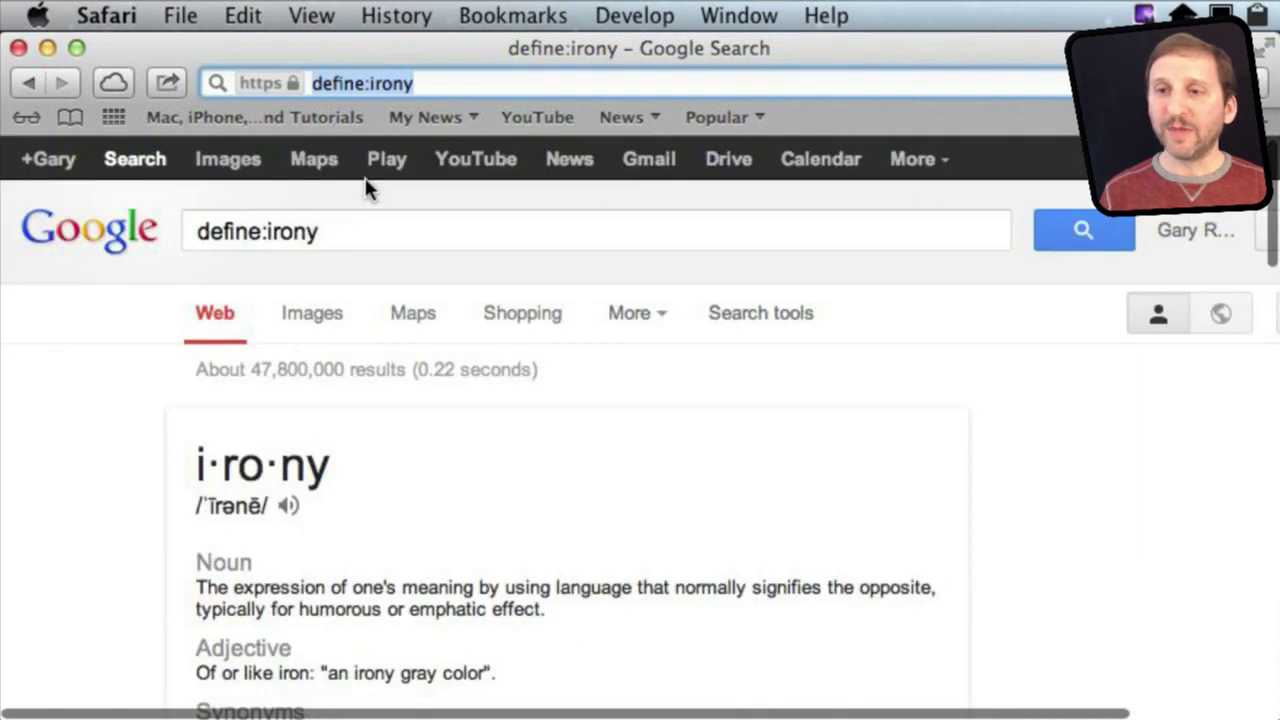
pyautogui.click(432, 82)
pyautogui.press('super+a')
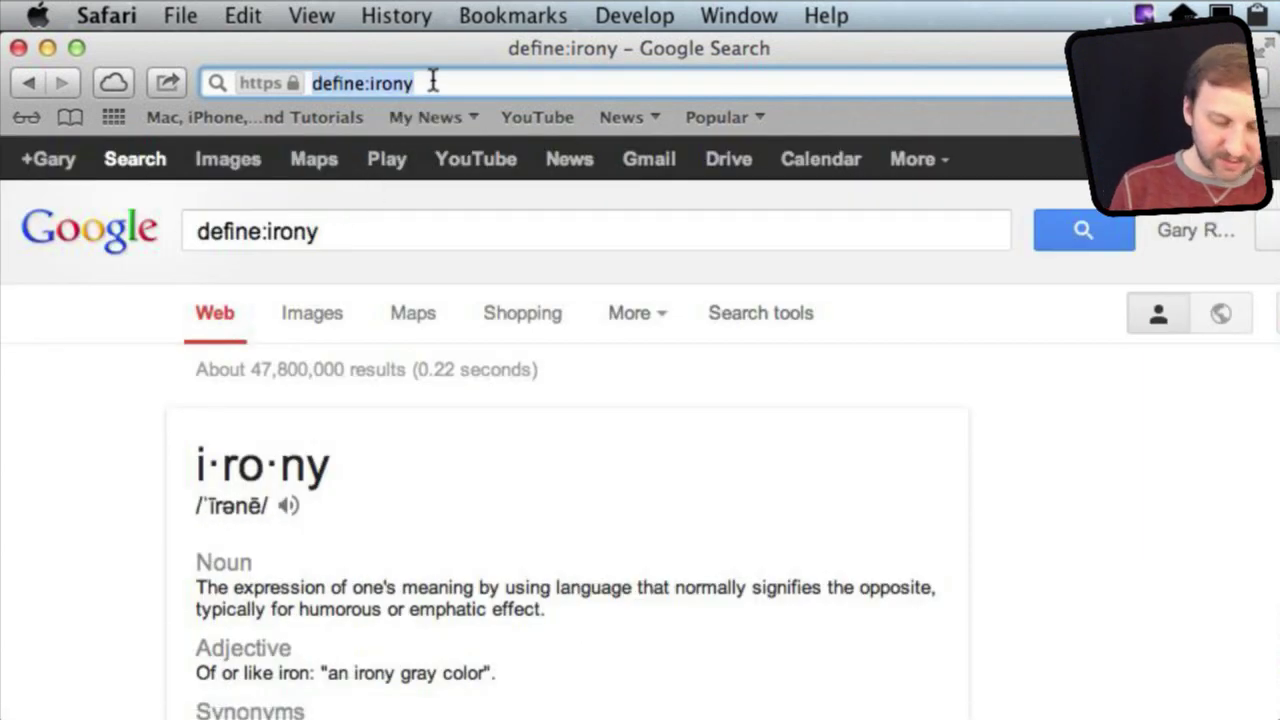
# Step: Search 5+465 to get the calculator answer 470, then clear the query
pyautogui.write('5+465')
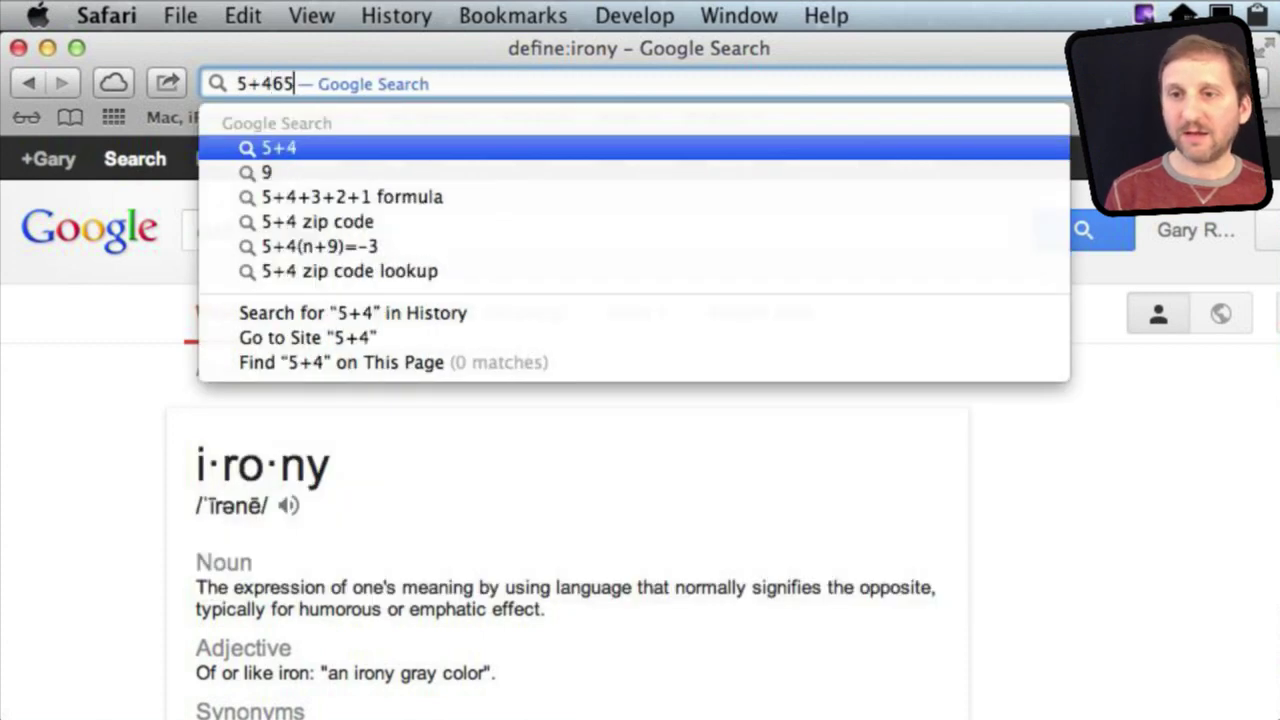
pyautogui.press('Return')
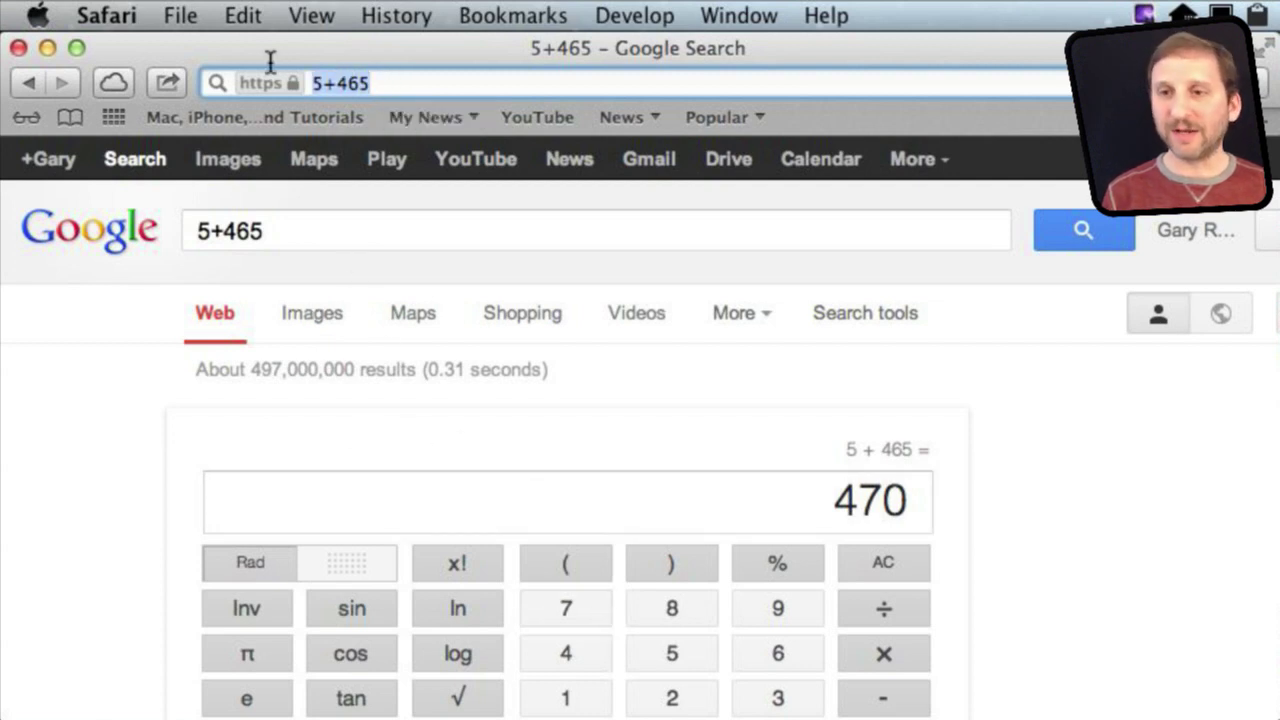
pyautogui.press('BackSpace')
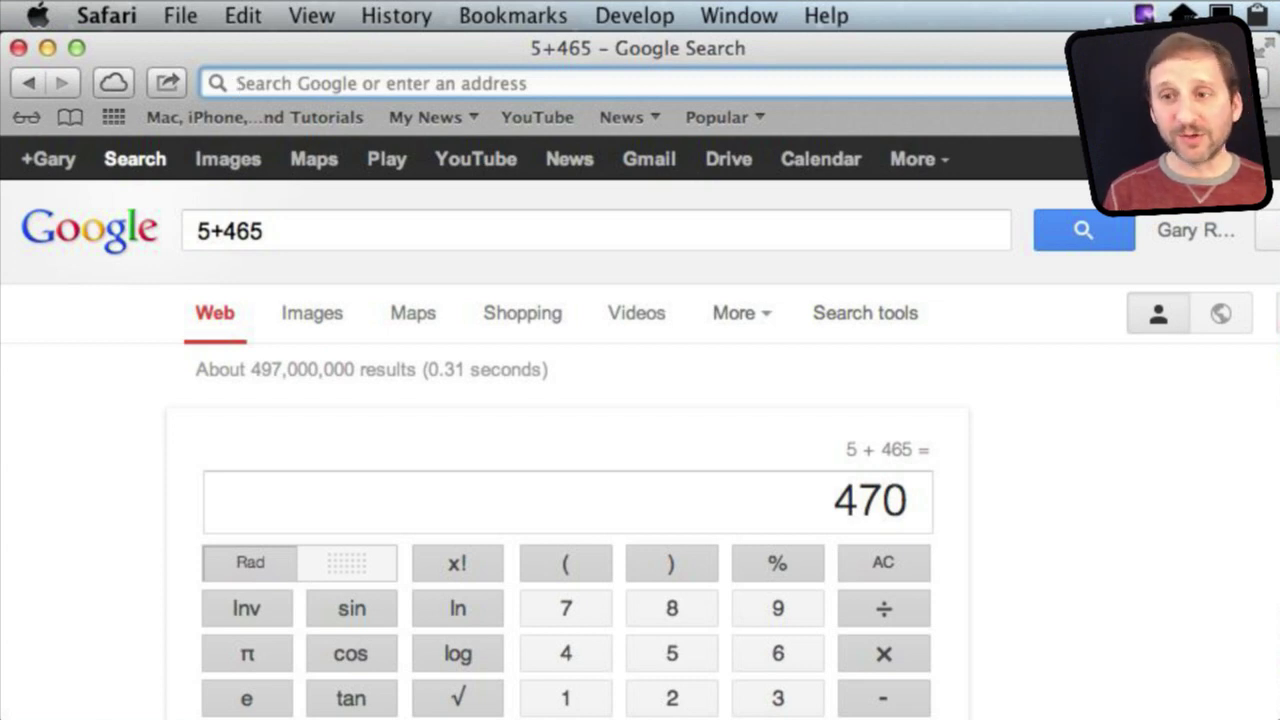
# Step: Convert 56 inches in meters to 1.4224 Meter, checking the Inch unit list
pyautogui.write('5')
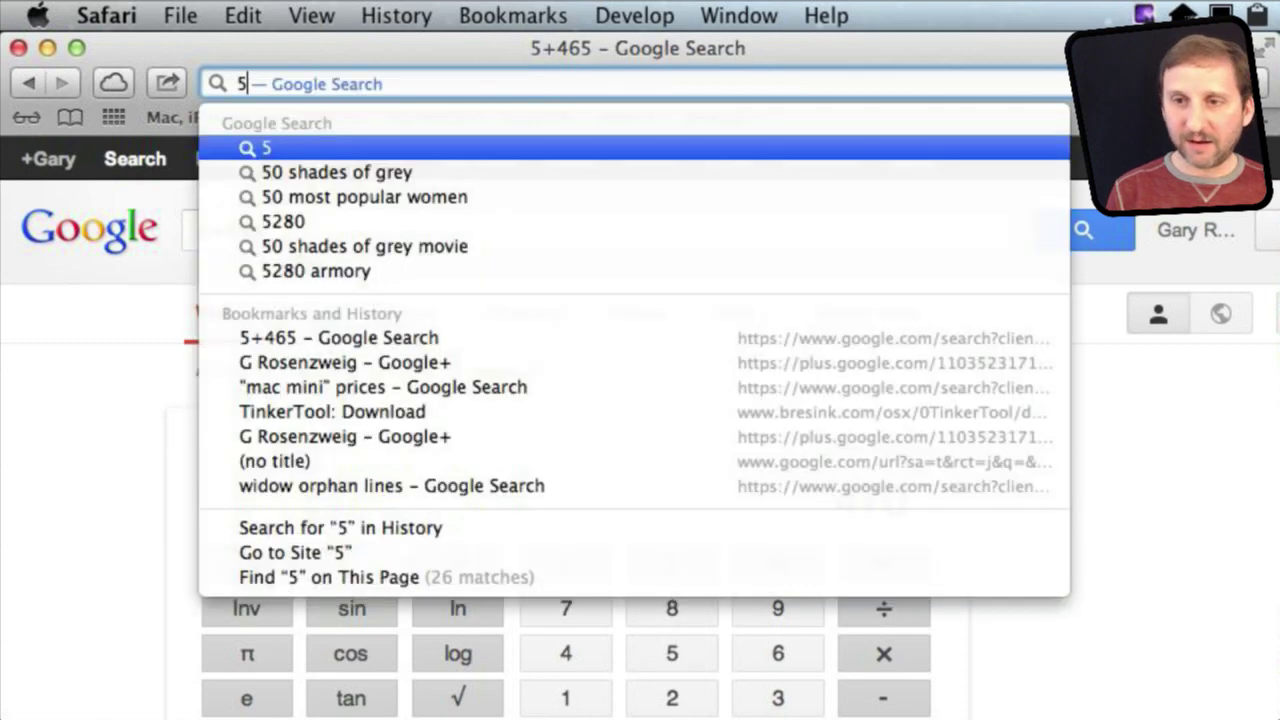
pyautogui.write('6 inches in meters')
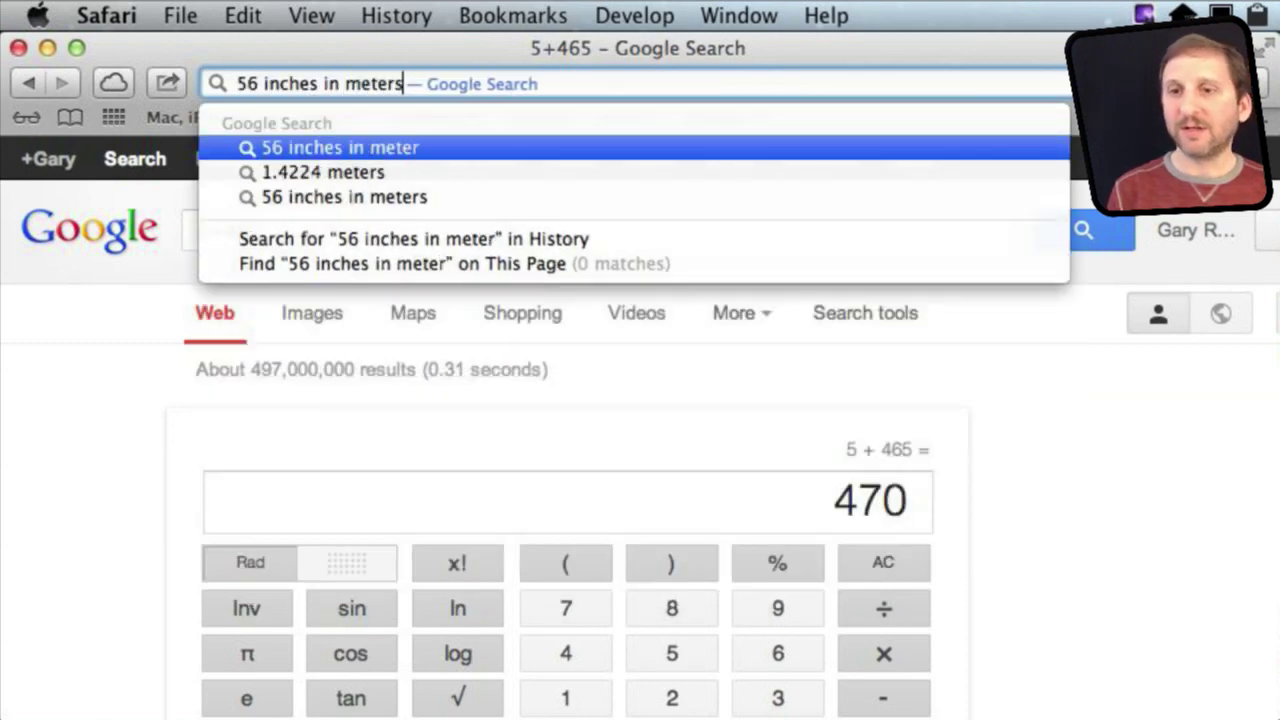
pyautogui.press('Return')
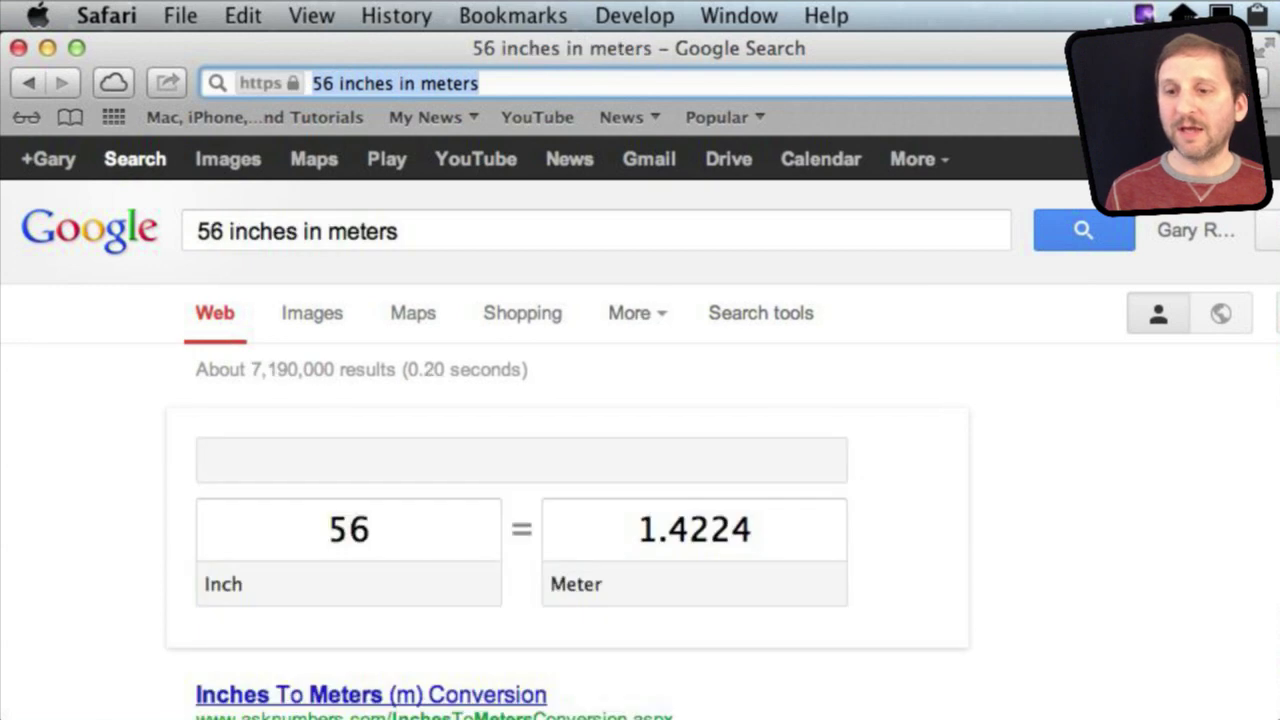
pyautogui.click(488, 592)
pyautogui.click(590, 430)
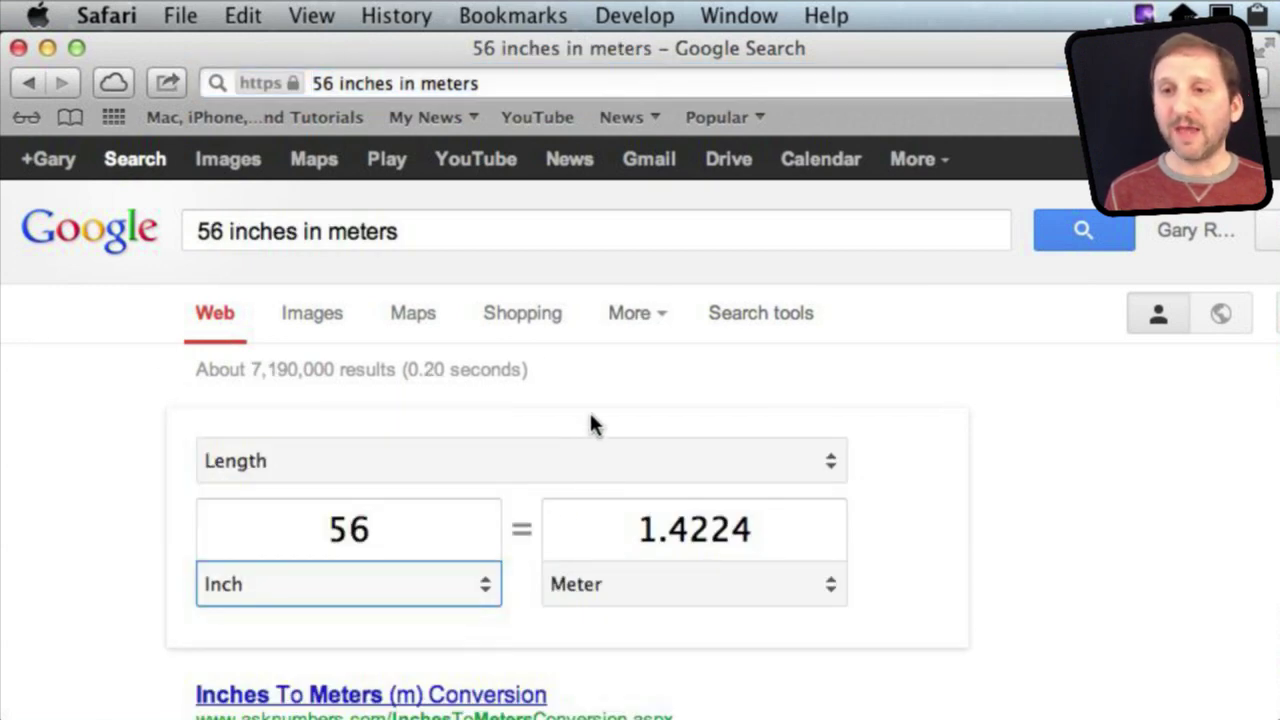
pyautogui.moveTo(419, 236); pyautogui.dragTo(143, 200)
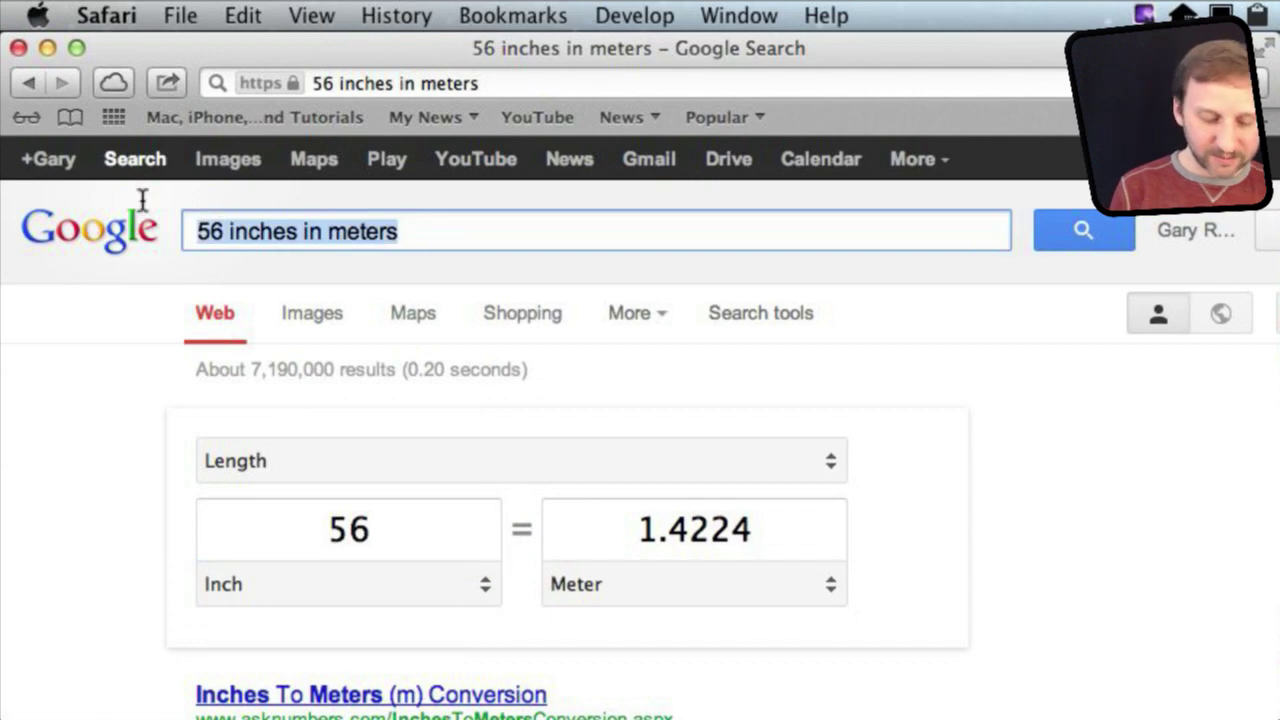
# Step: Search '100 dollars as euro' to show the converter result of 75.27 Euro with its rate chart
pyautogui.write('100 do')
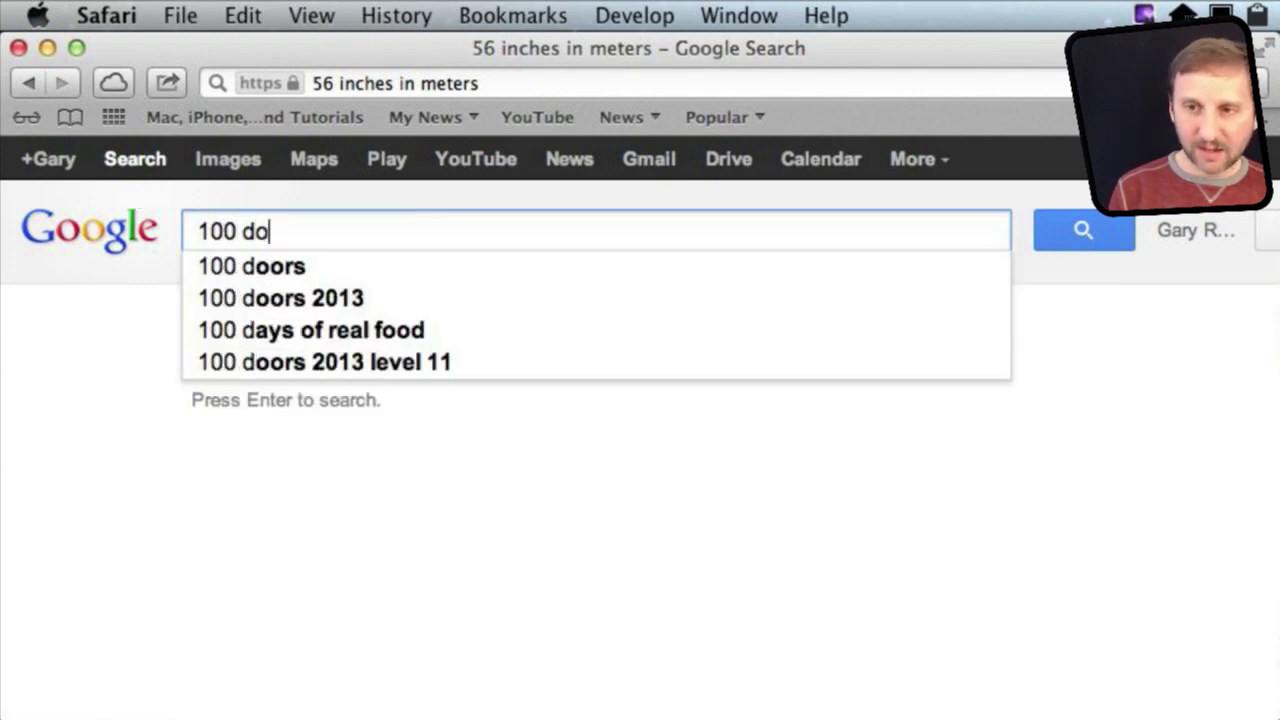
pyautogui.write('llars ')
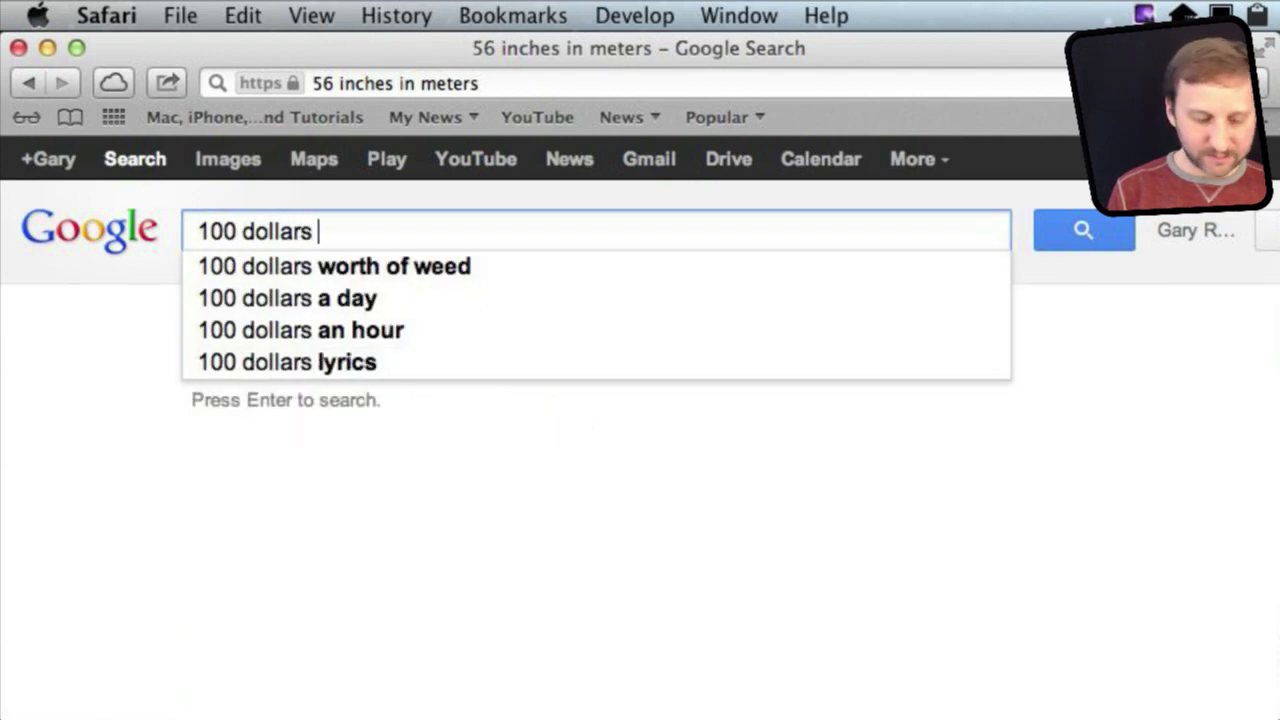
pyautogui.write('as euro')
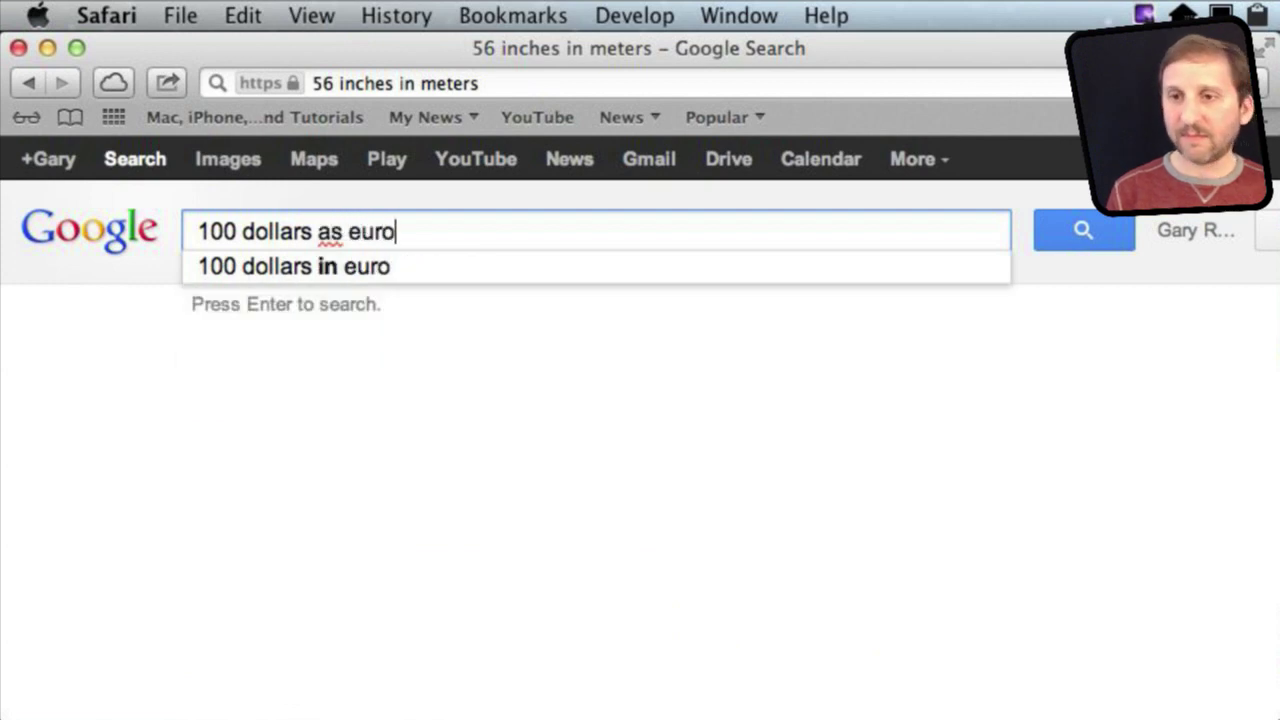
pyautogui.press('Return')
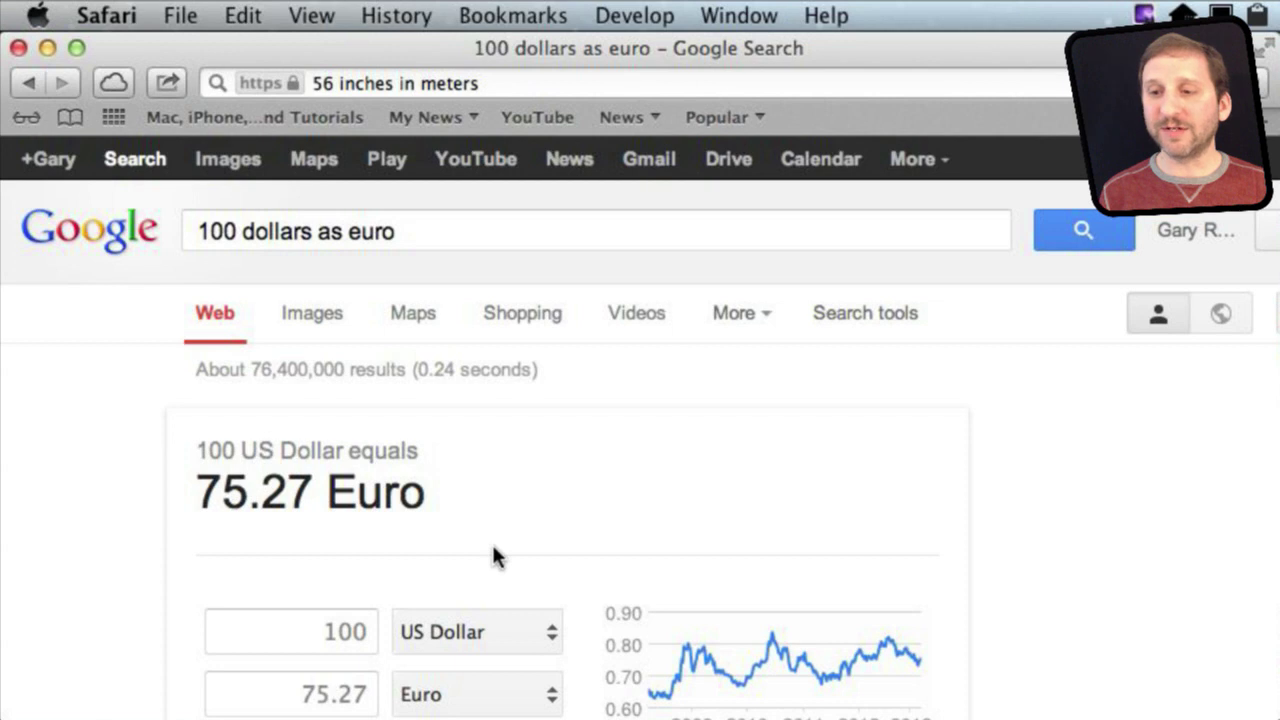
pyautogui.scroll(-3, 495, 557)
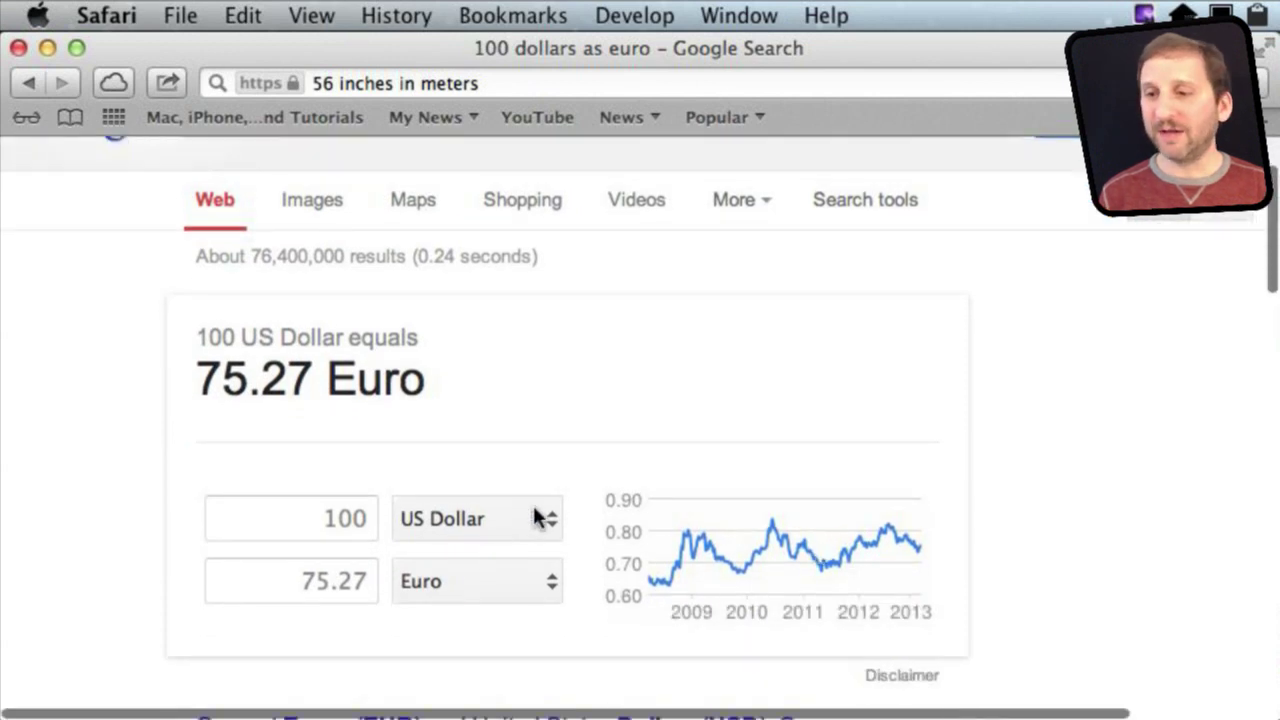
# Step: Replace the address bar query with 'DL 1716'
pyautogui.click(840, 83)
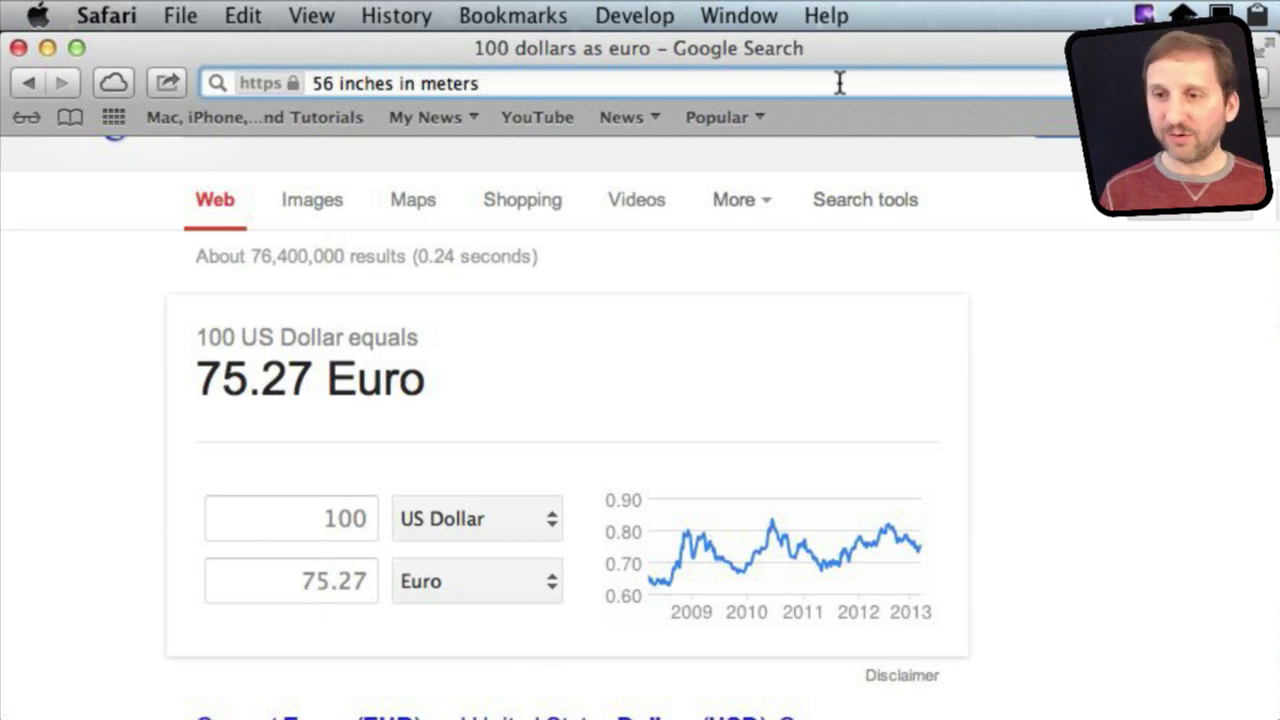
pyautogui.press('super+a')
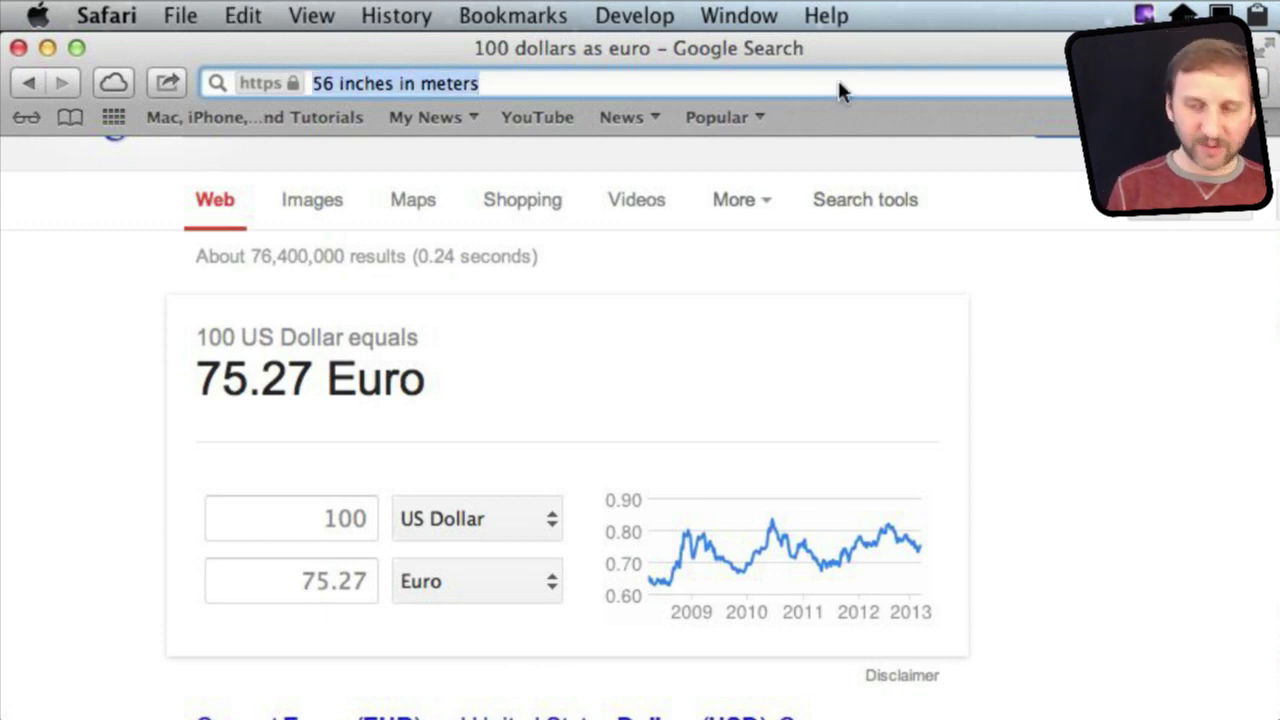
pyautogui.write('DL 17')
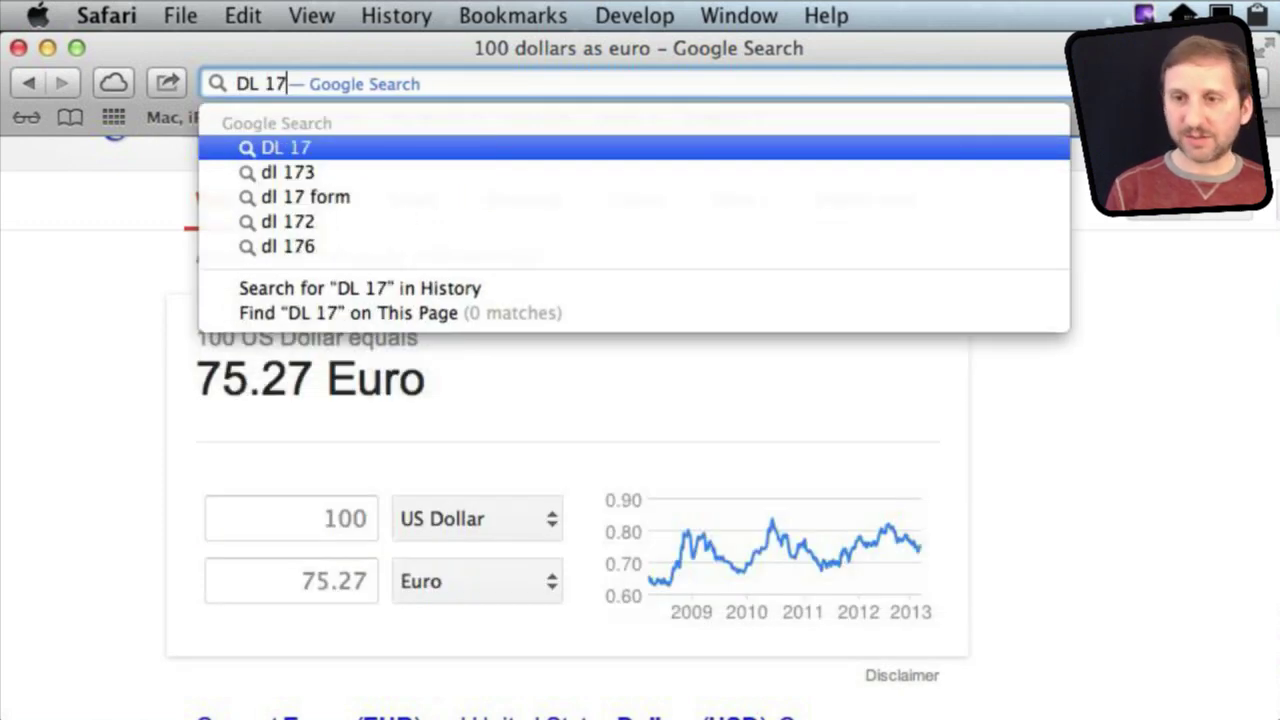
pyautogui.write('16')
# Step: Run the 'DL 1716' search and review Delta flight 1716, DEN to ATL, delayed 44 minutes
pyautogui.press('Return')
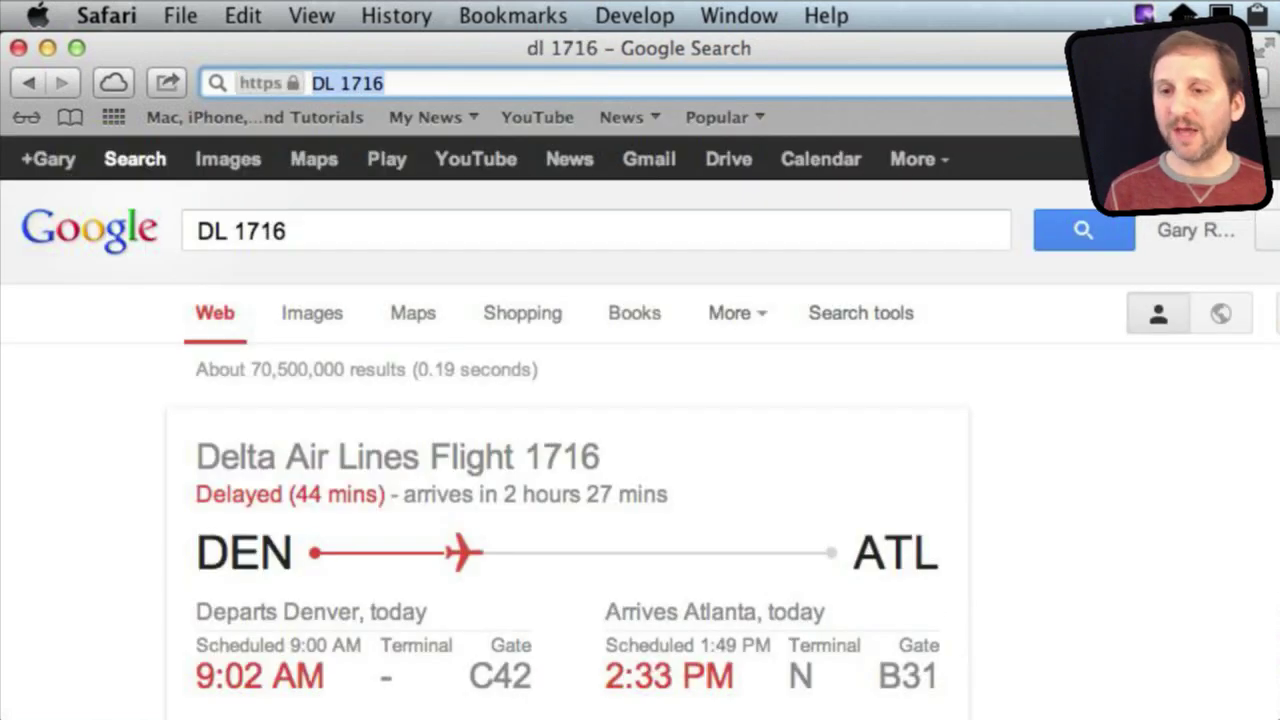
pyautogui.scroll(-3, 588, 533)
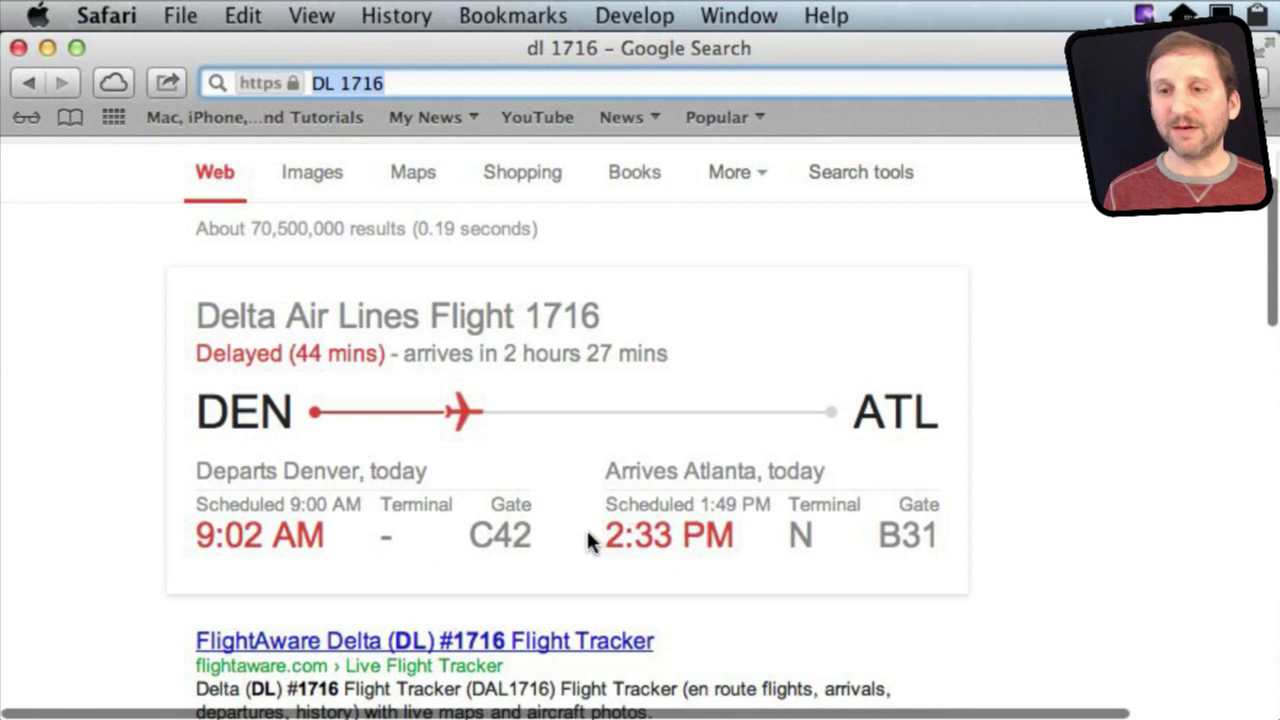
pyautogui.scroll(2, 588, 540)
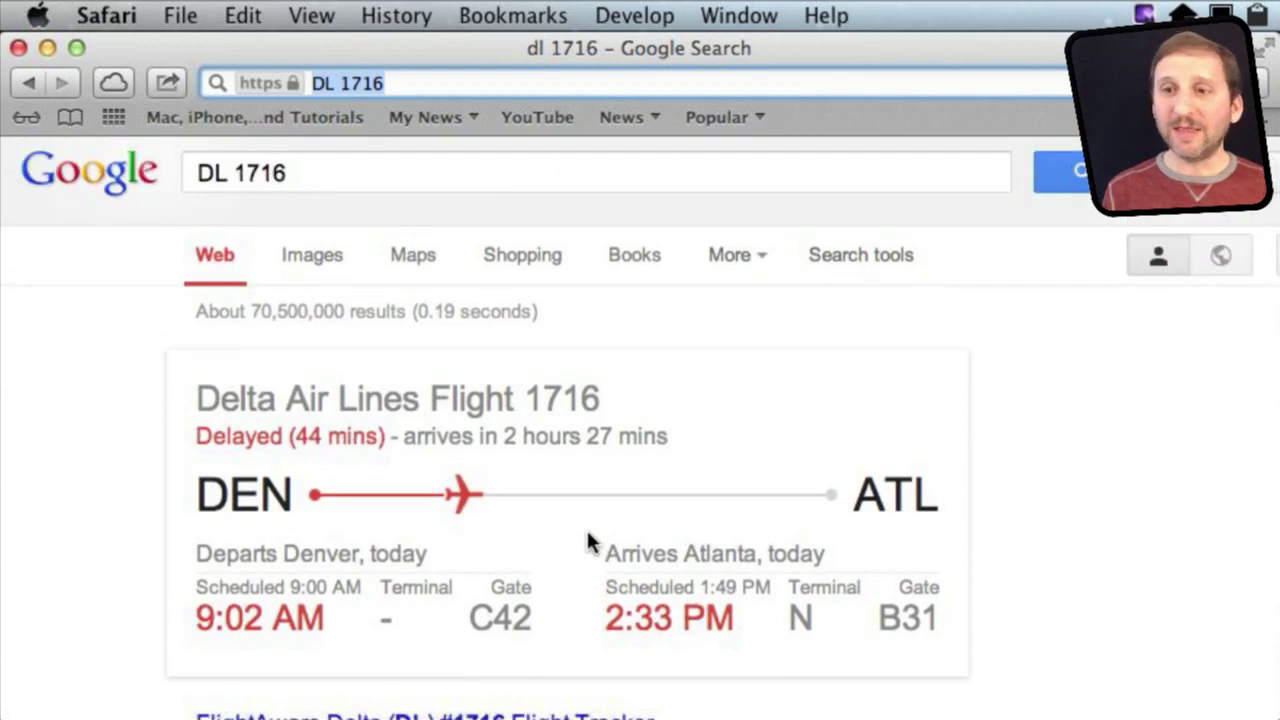
# Step: Select the whole 'DL 1716' query in the address bar for replacement
pyautogui.moveTo(406, 83); pyautogui.dragTo(286, 78)
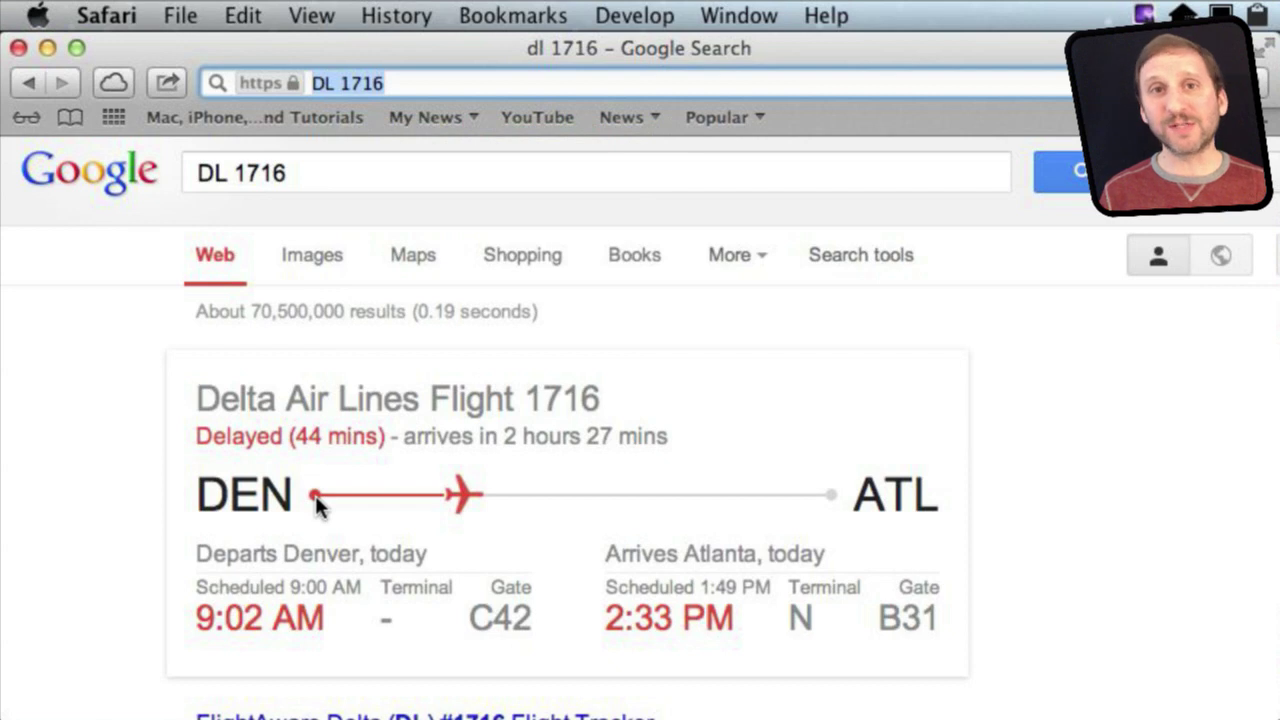
pyautogui.click(954, 80)
pyautogui.tripleClick(954, 80)
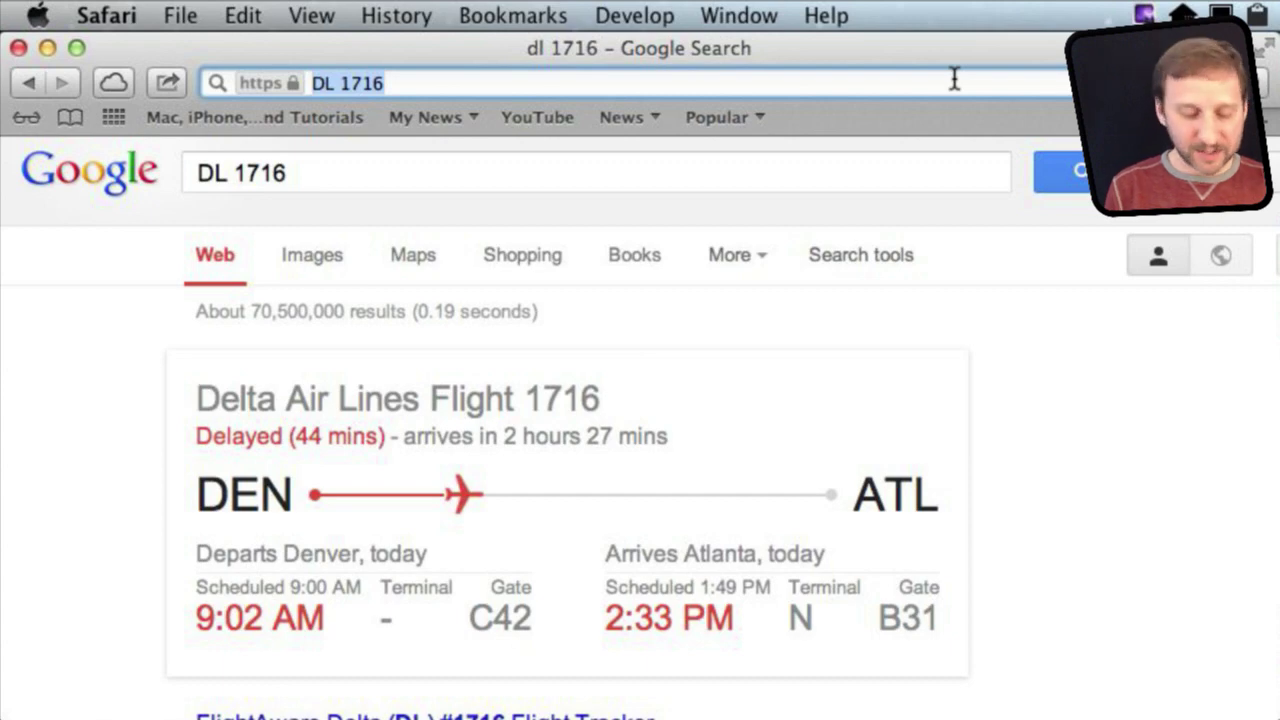
# Step: Search 'denver nuggets' for recent scores and the upcoming Lakers game, reloading the results
pyautogui.write('denver ')
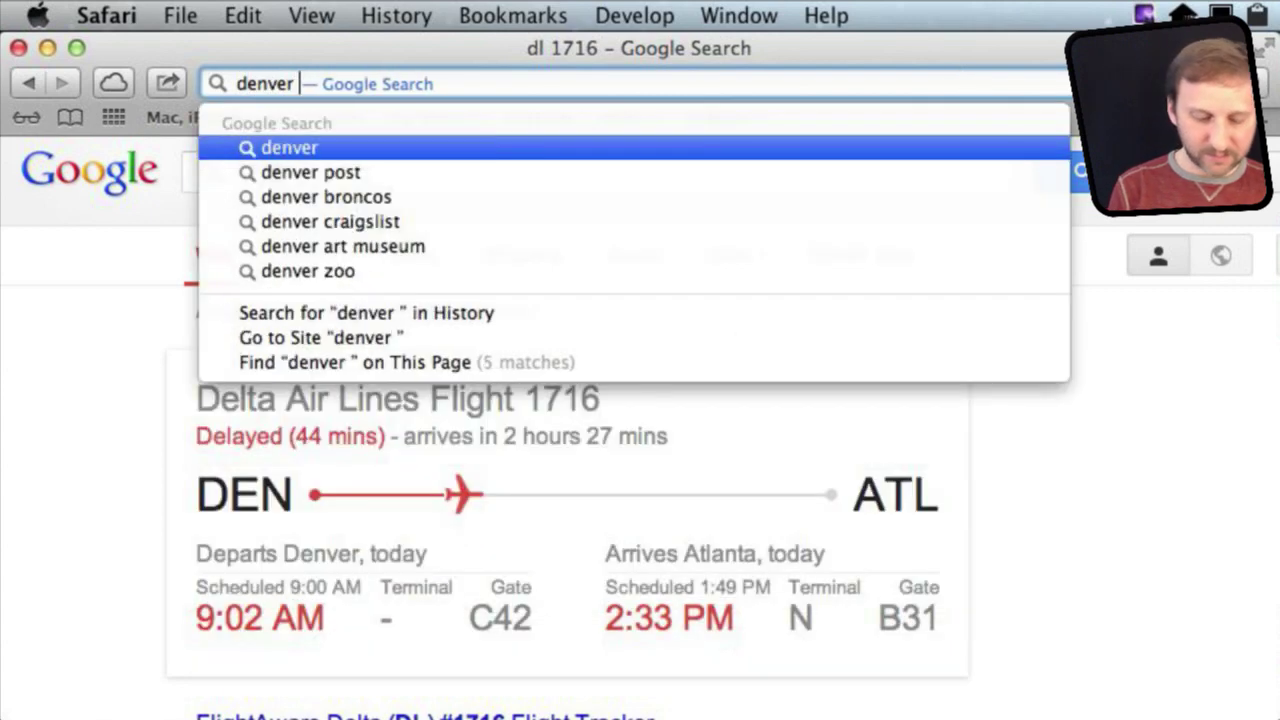
pyautogui.write('nuggets')
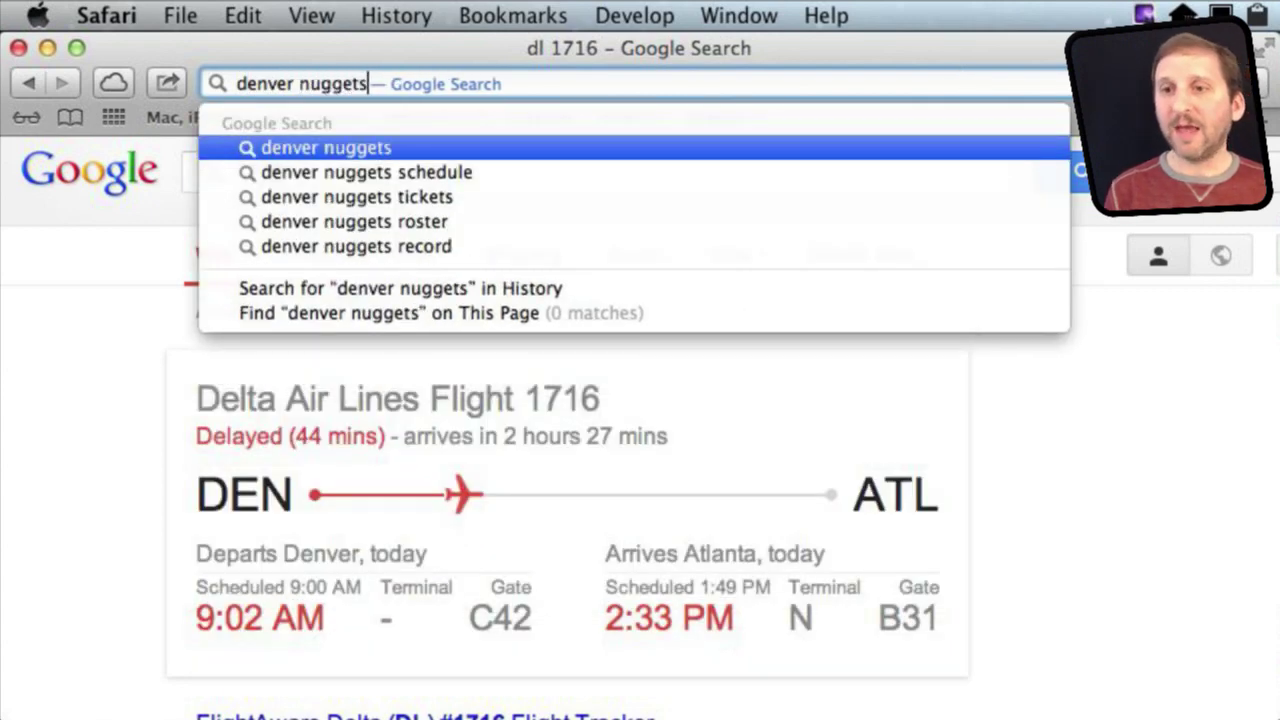
pyautogui.press('Return')
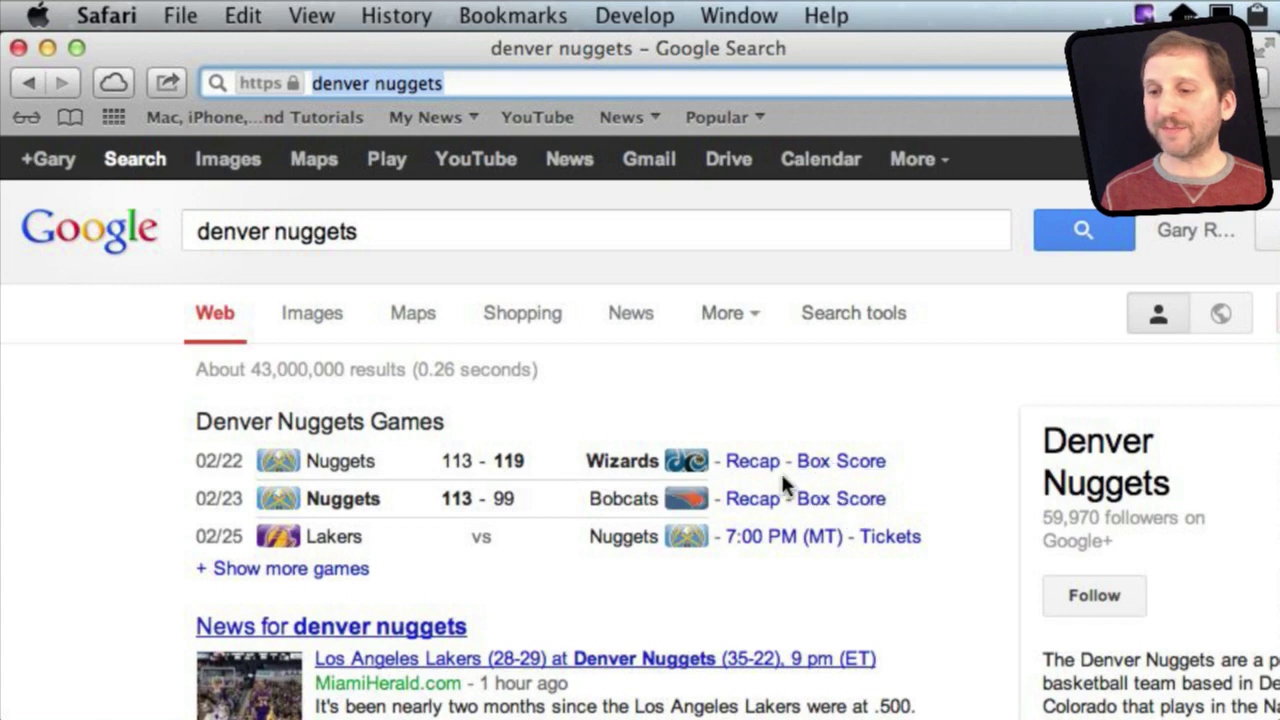
pyautogui.press('Return')
pyautogui.click(809, 80)
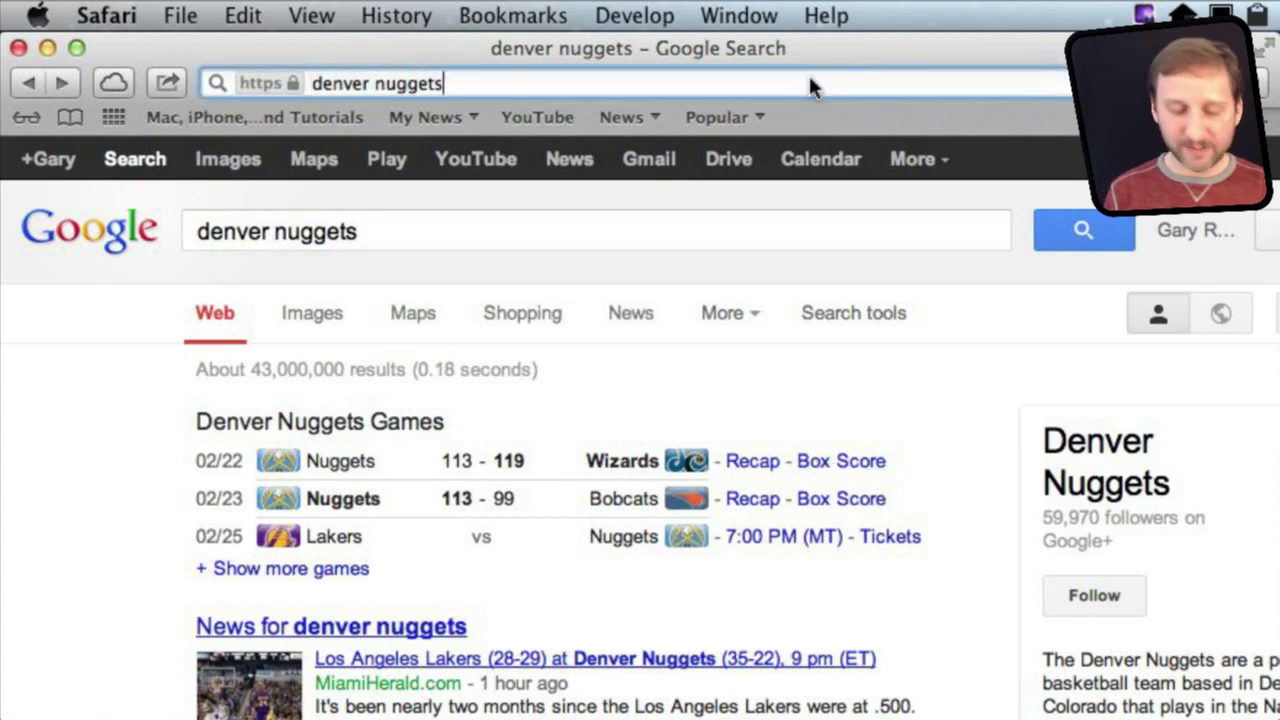
# Step: Search 'identity thief movie times' to list showtimes at Denver theaters
pyautogui.press('BackSpace')
pyautogui.write('i')
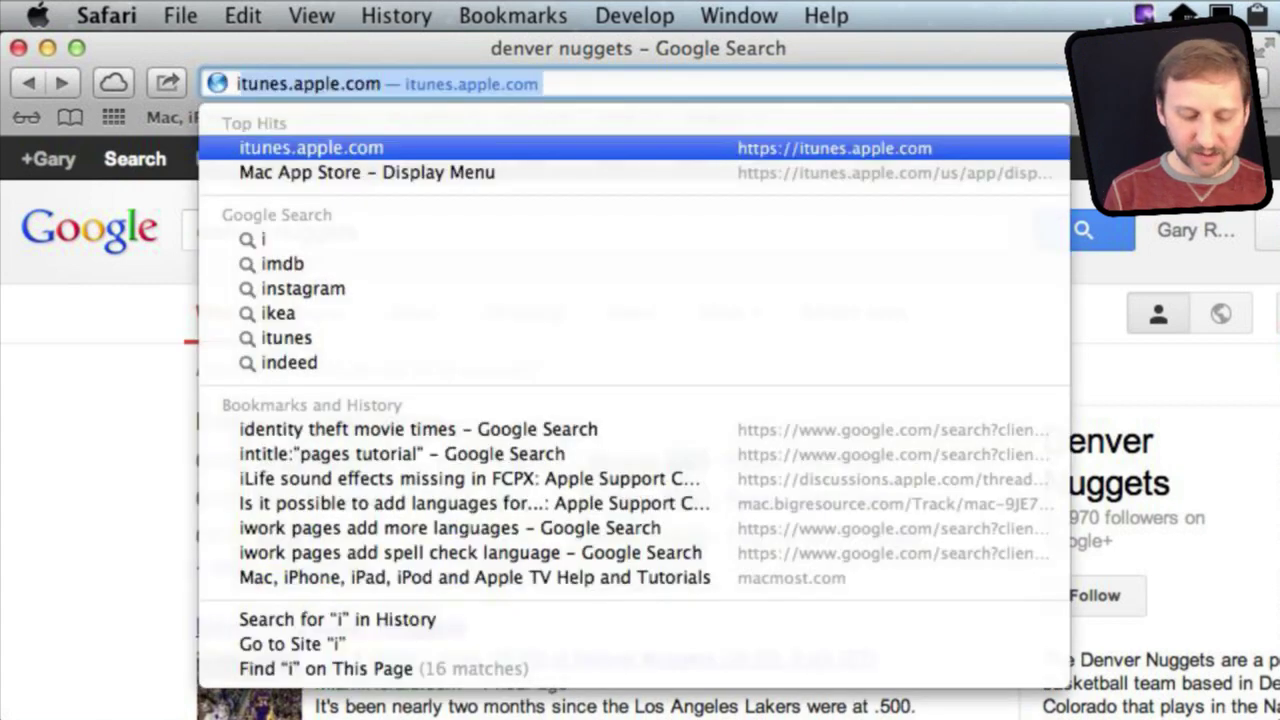
pyautogui.write('dentity thi')
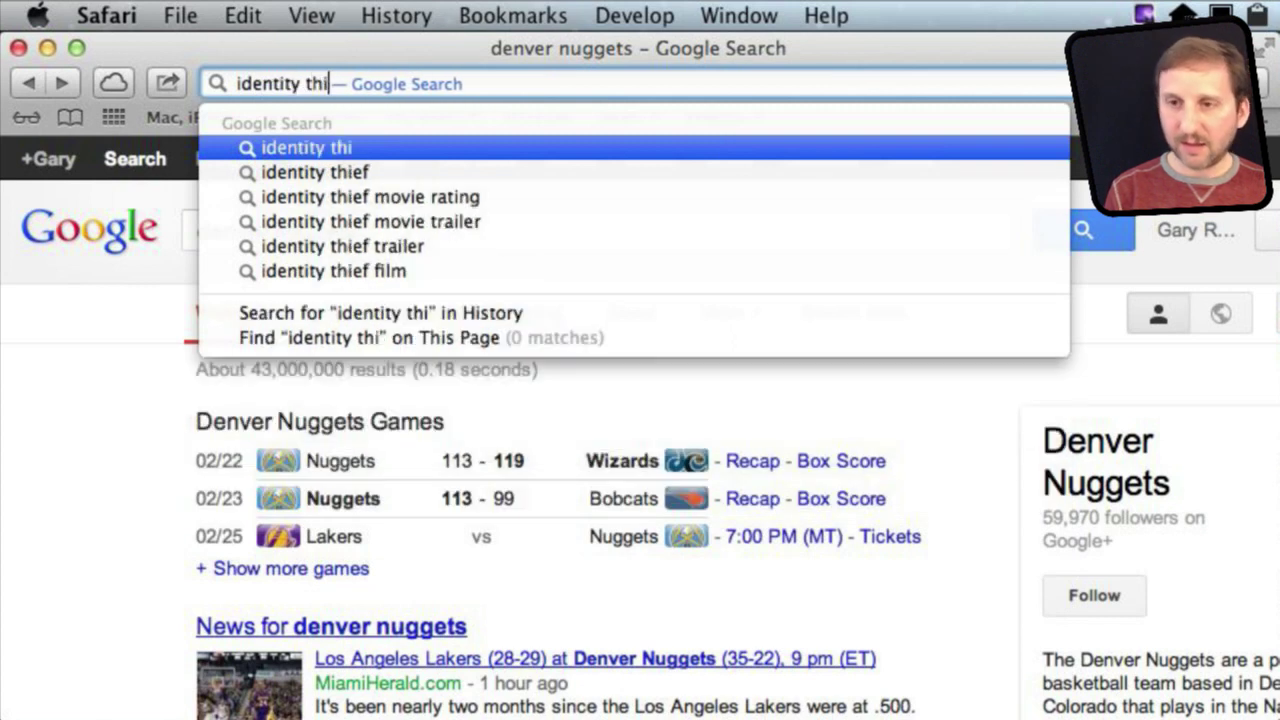
pyautogui.write('ef movie time')
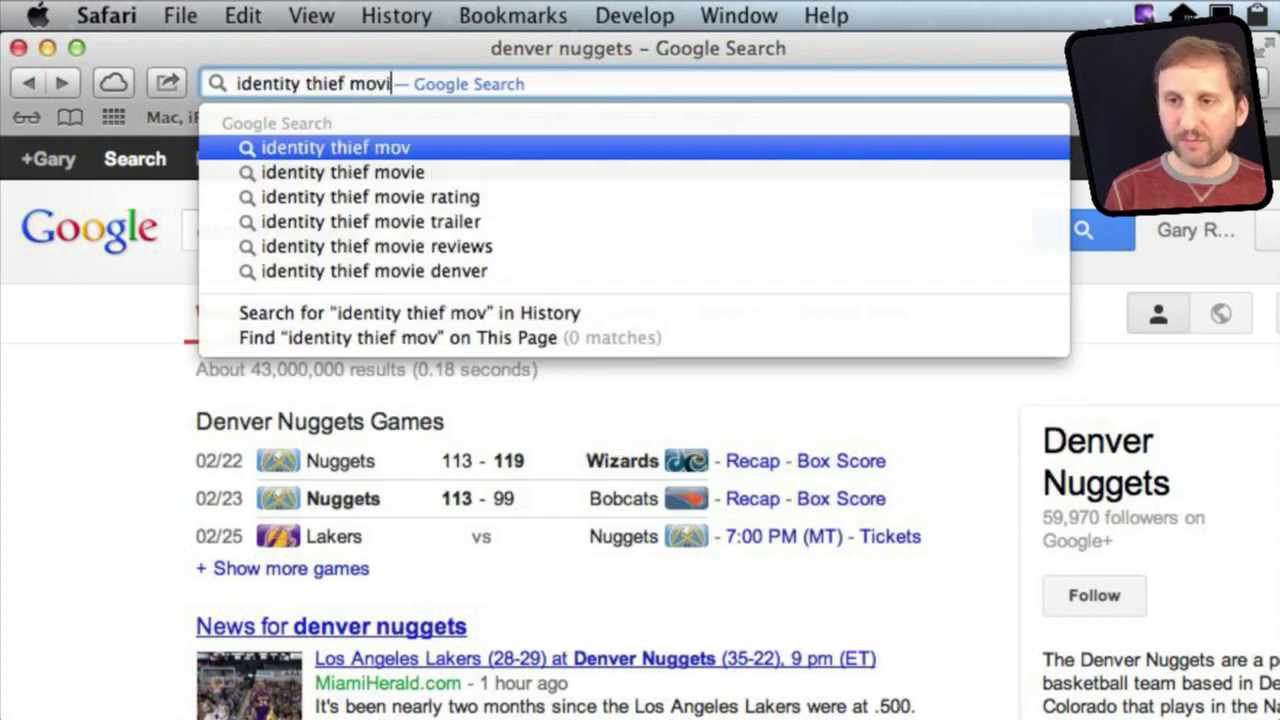
pyautogui.write('s')
pyautogui.press('Return')
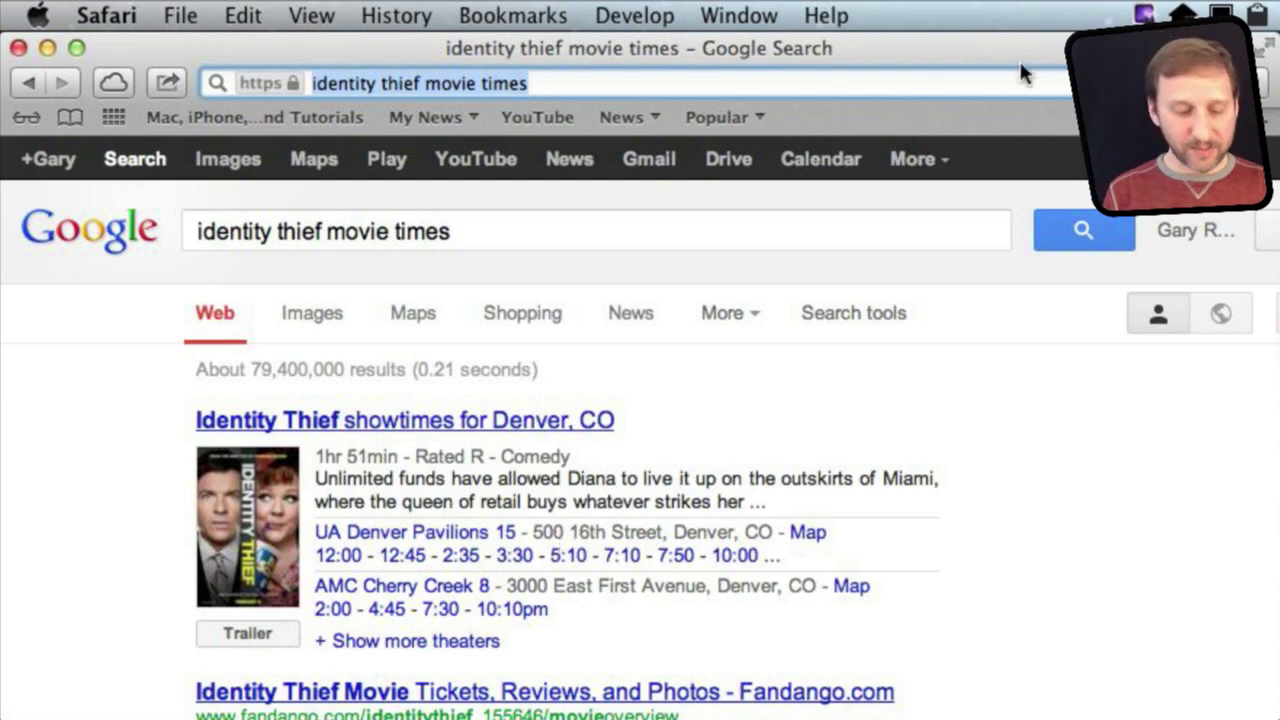
# Step: Search 'denver weather' and scroll through the 14°F clear forecast card
pyautogui.write('denver ')
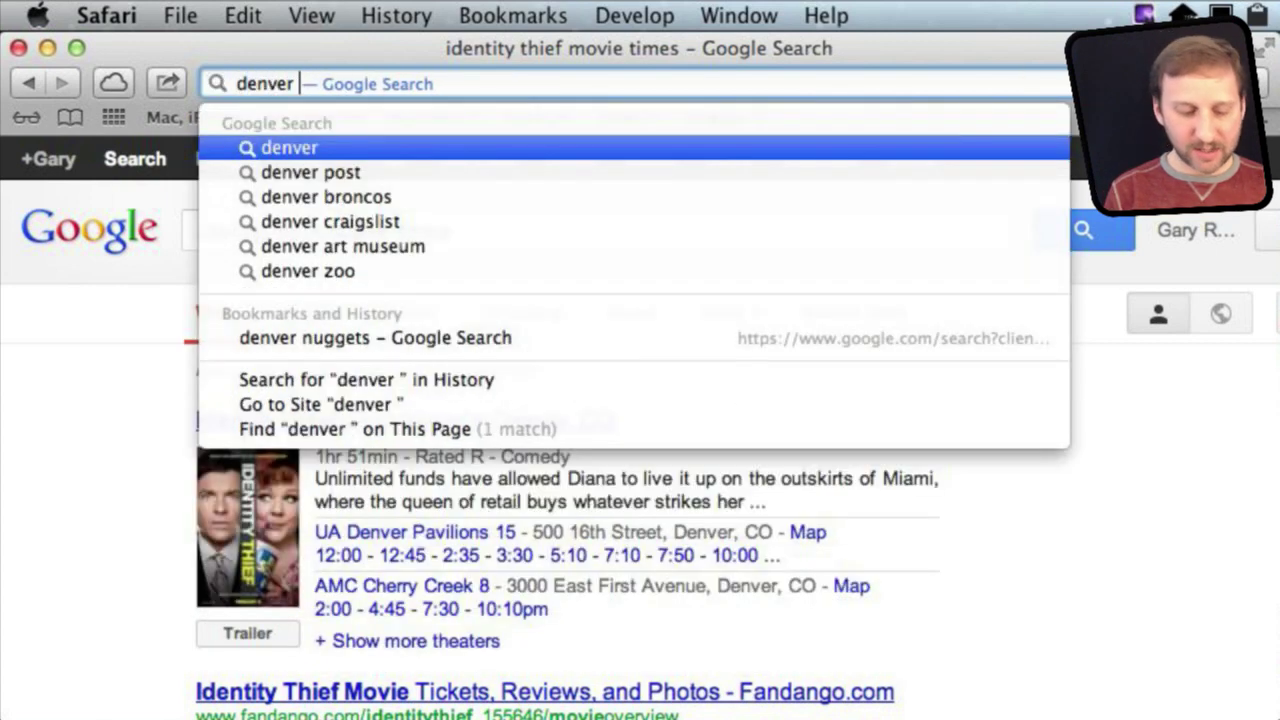
pyautogui.write('weather')
pyautogui.press('Return')
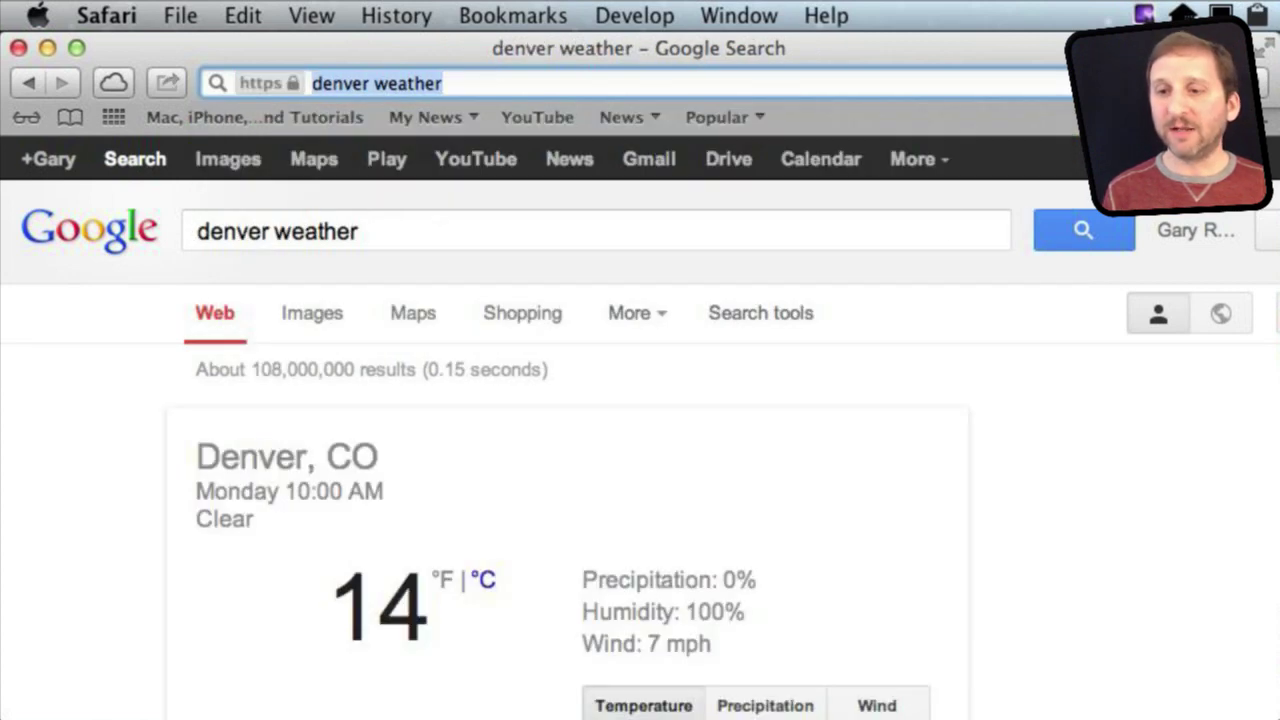
pyautogui.scroll(-3, 556, 505)
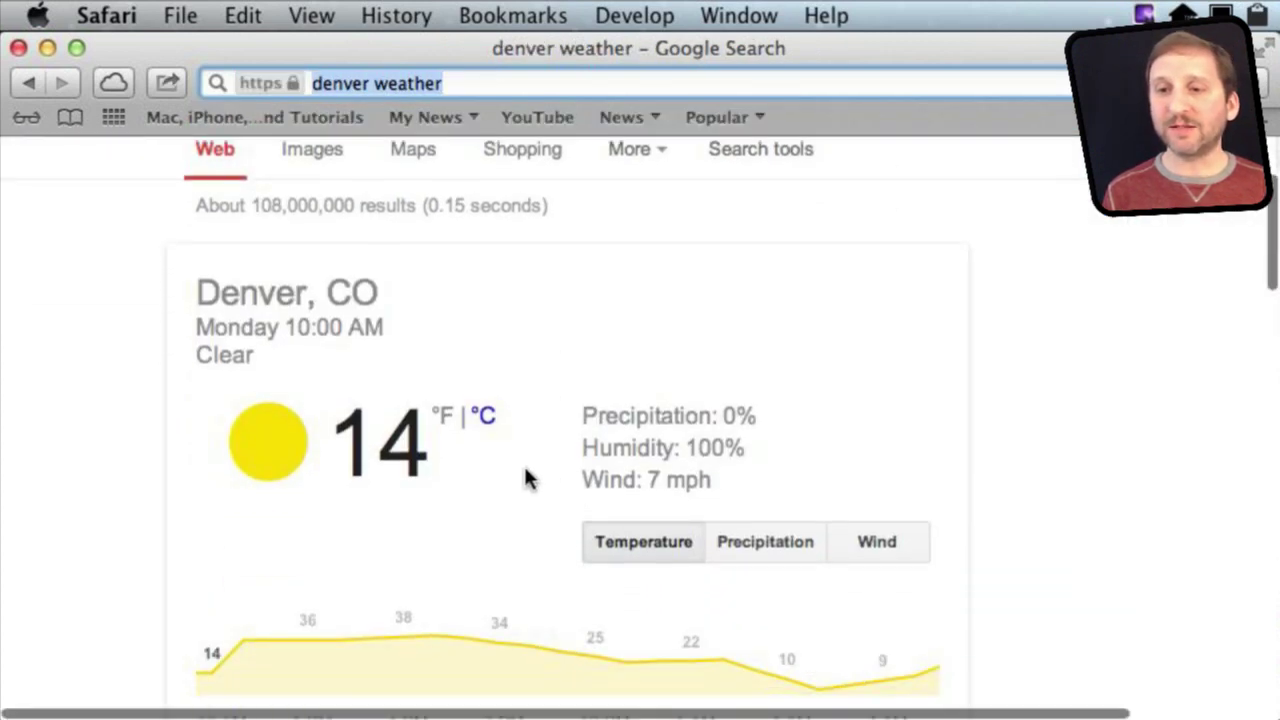
pyautogui.scroll(-5, 527, 478)
pyautogui.scroll(-2, 523, 477)
pyautogui.scroll(10, 523, 477)
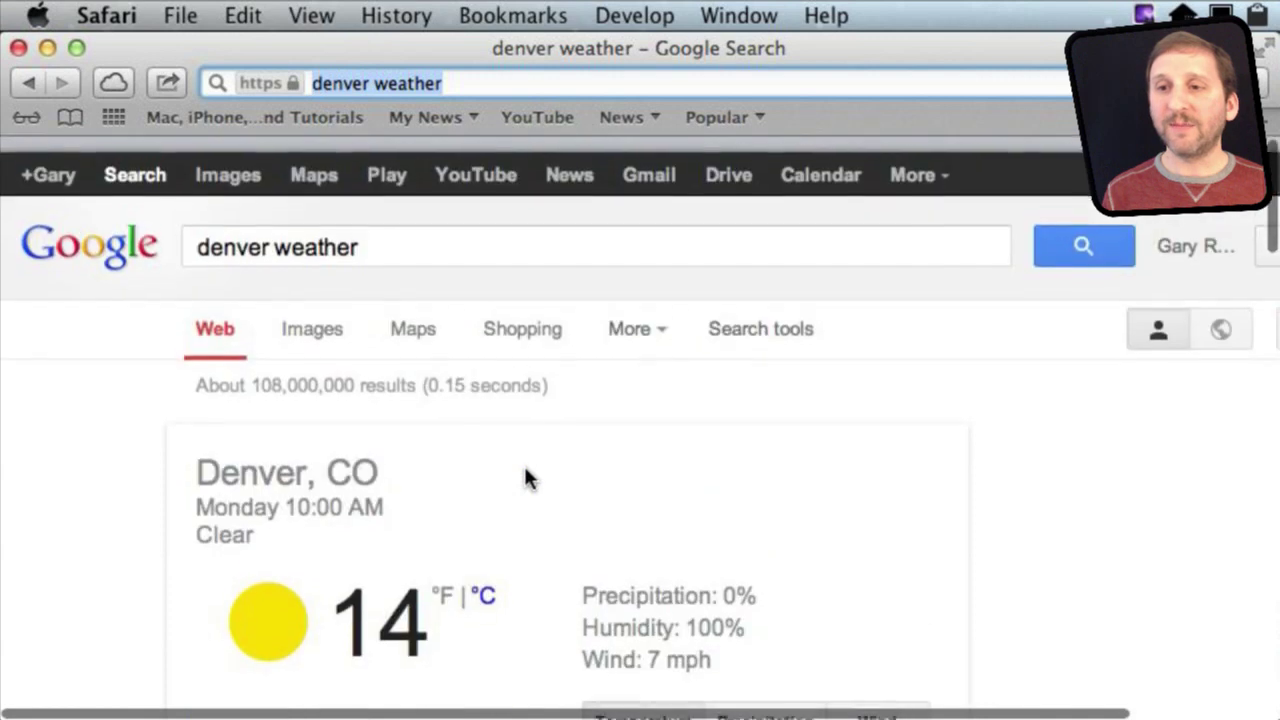
# Step: Search 'sunrise' to get Denver's 6:37 AM sunrise, then search 'sunset'
pyautogui.write('s')
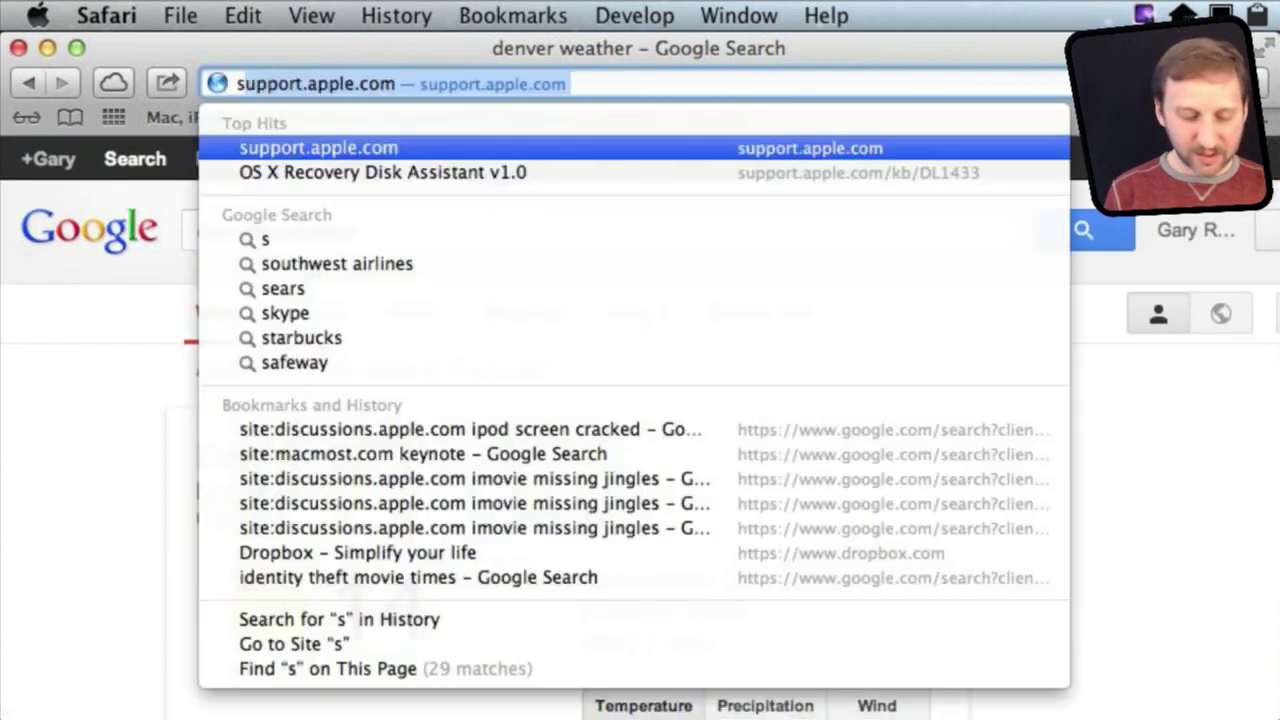
pyautogui.write('unrise')
pyautogui.press('Return')
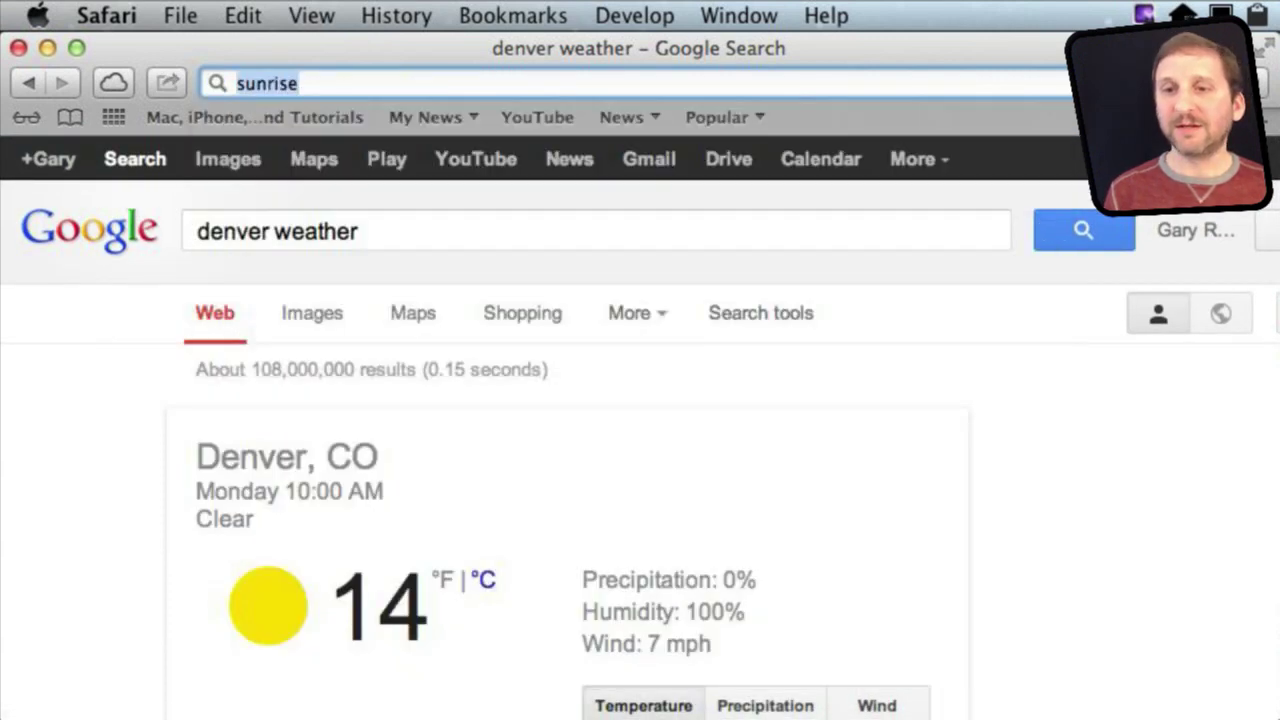
pyautogui.press('super+a')
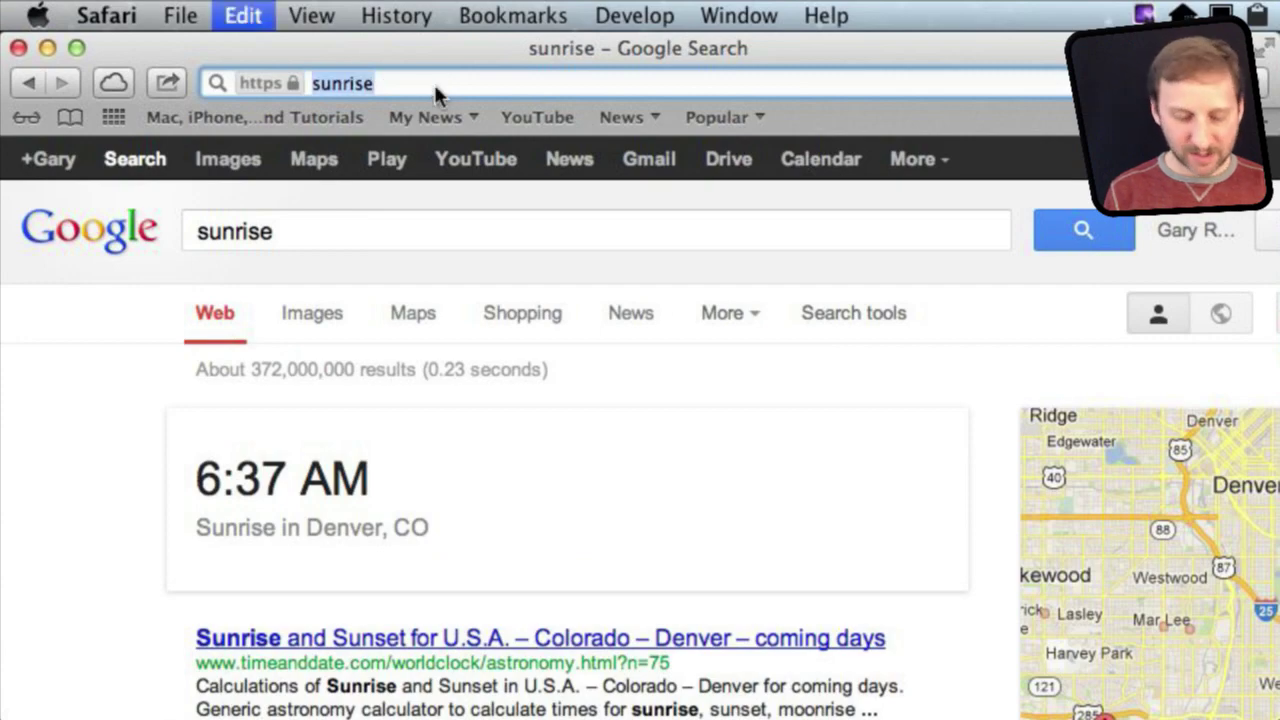
pyautogui.write('sunset')
pyautogui.press('Return')
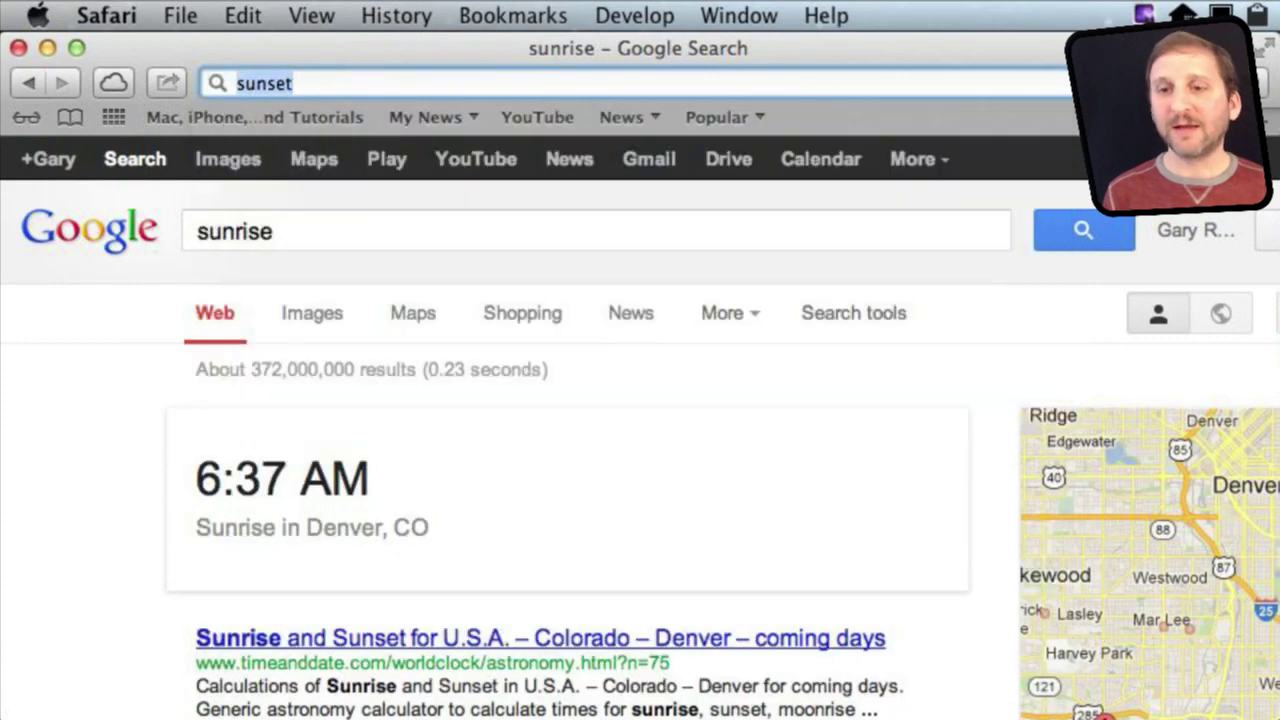